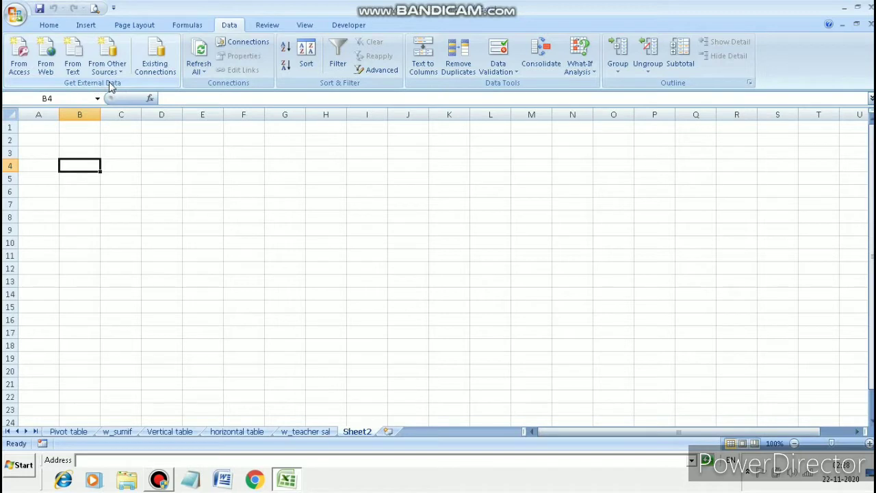
# Select cell A1 of the empty sheet and open the Access database school.accdb as an external data source.
pyautogui.click(157, 200)
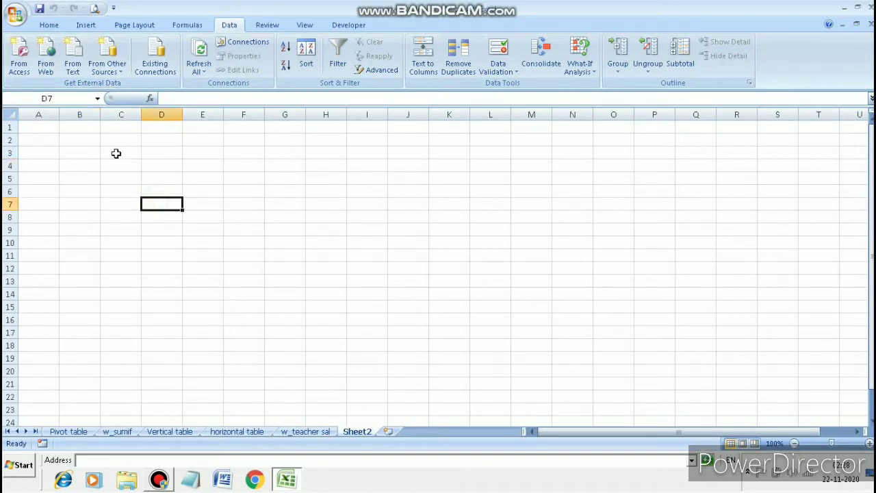
pyautogui.click(115, 153)
pyautogui.click(39, 128)
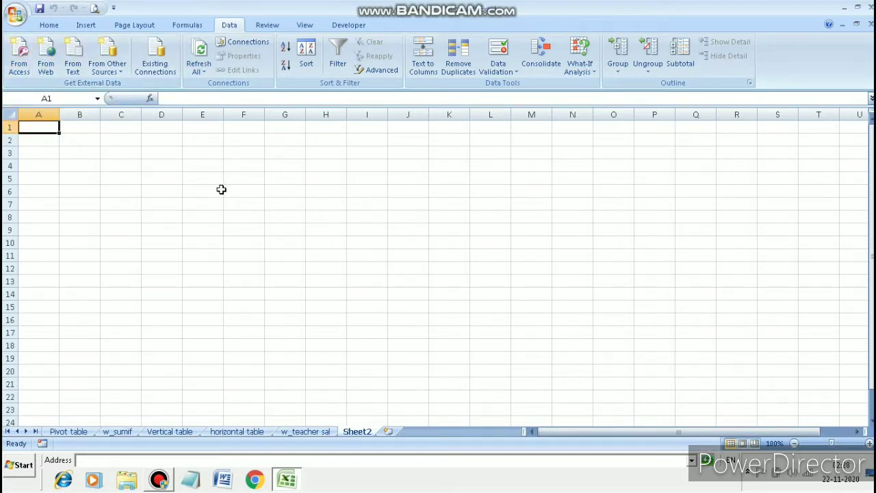
pyautogui.click(76, 71)
pyautogui.click(19, 64)
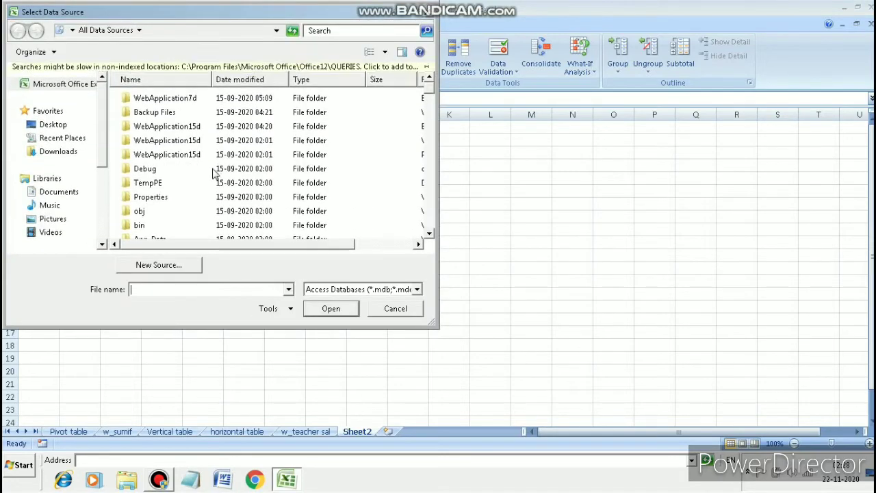
pyautogui.moveTo(428, 98); pyautogui.dragTo(429, 155)
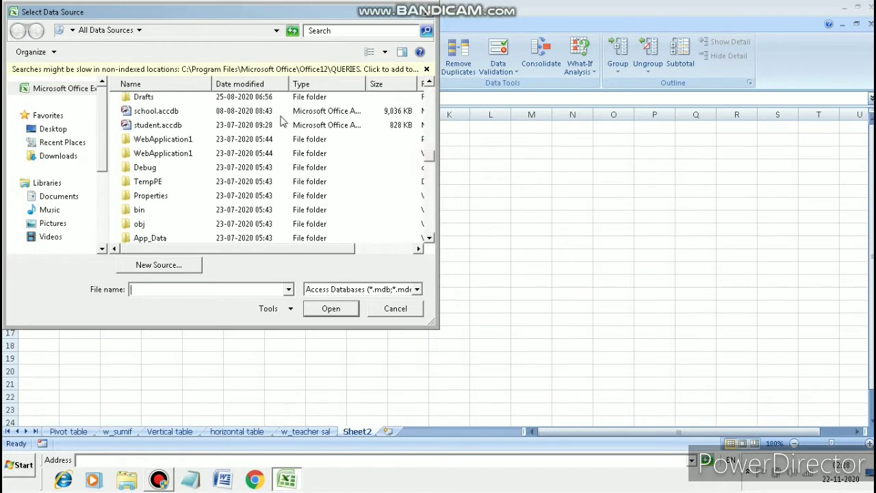
pyautogui.click(168, 113)
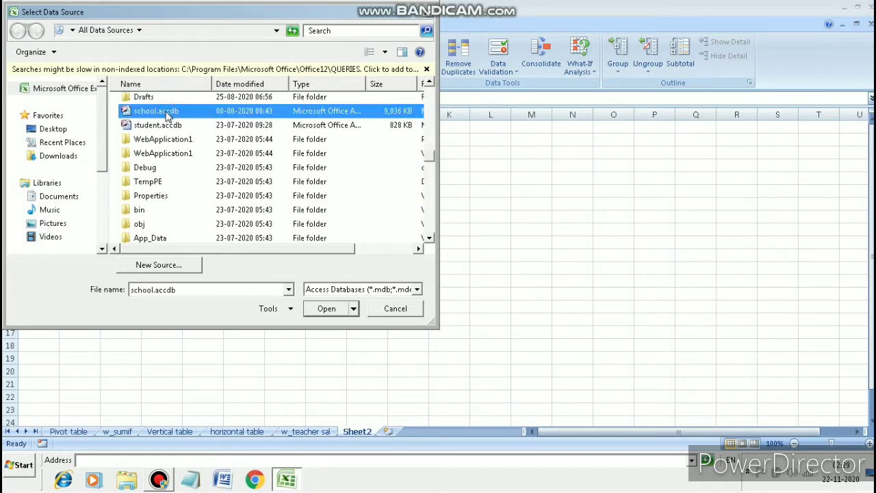
pyautogui.click(332, 309)
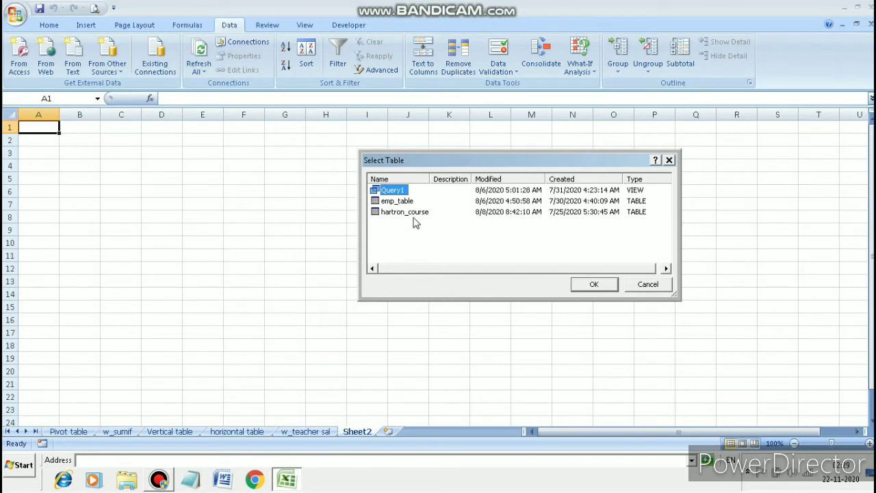
# Import the hartron_course table from the database as a table into the existing worksheet at cell A1.
pyautogui.click(417, 213)
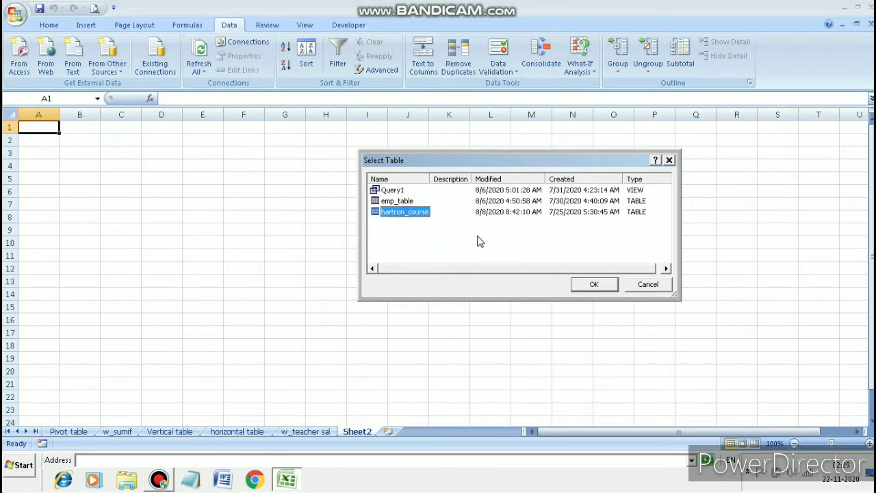
pyautogui.click(594, 286)
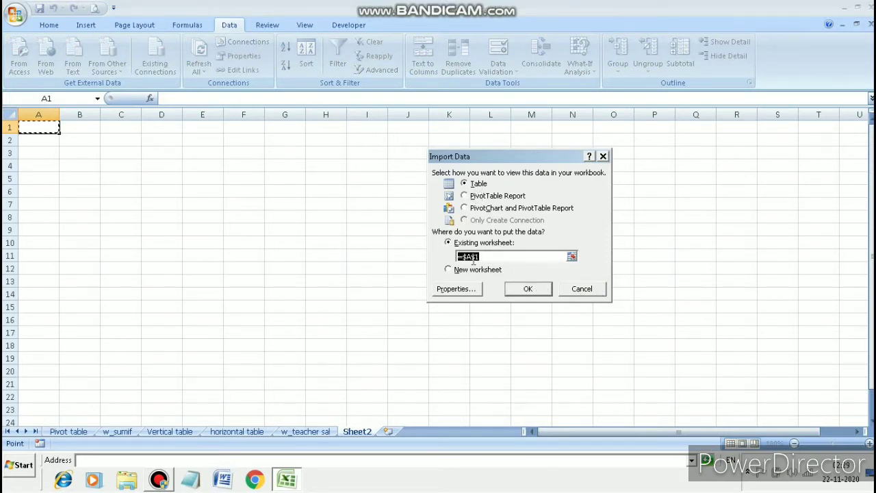
pyautogui.click(52, 130)
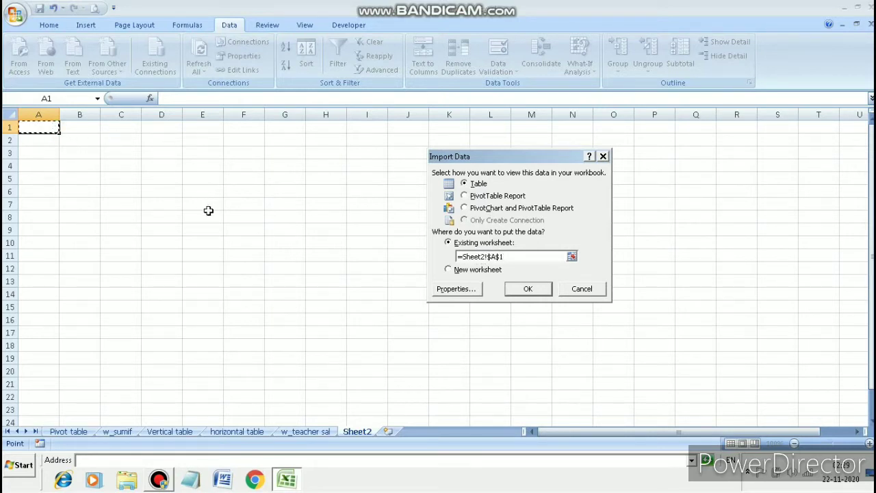
pyautogui.click(527, 289)
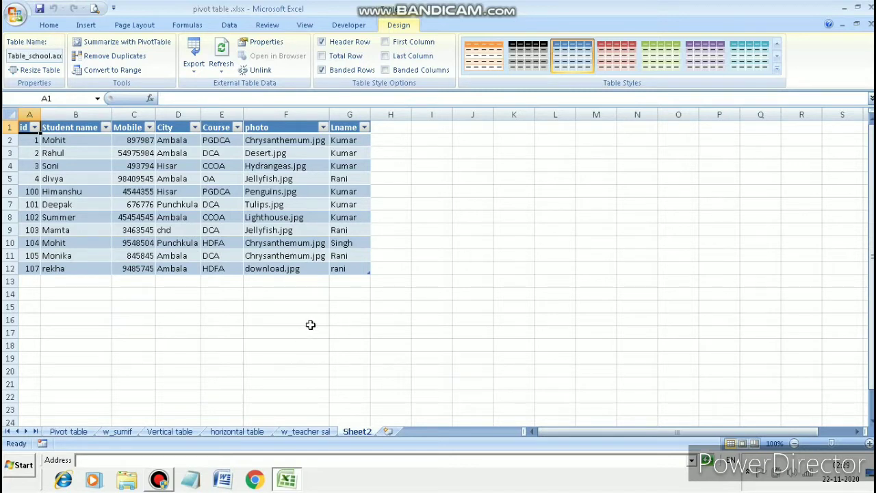
# Look over the new web query window and the text file import dialog, closing each without importing.
pyautogui.click(441, 241)
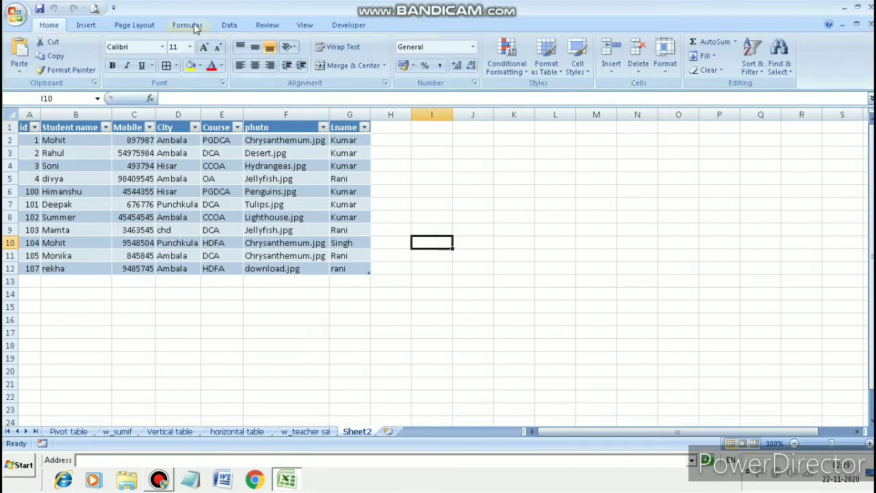
pyautogui.click(227, 25)
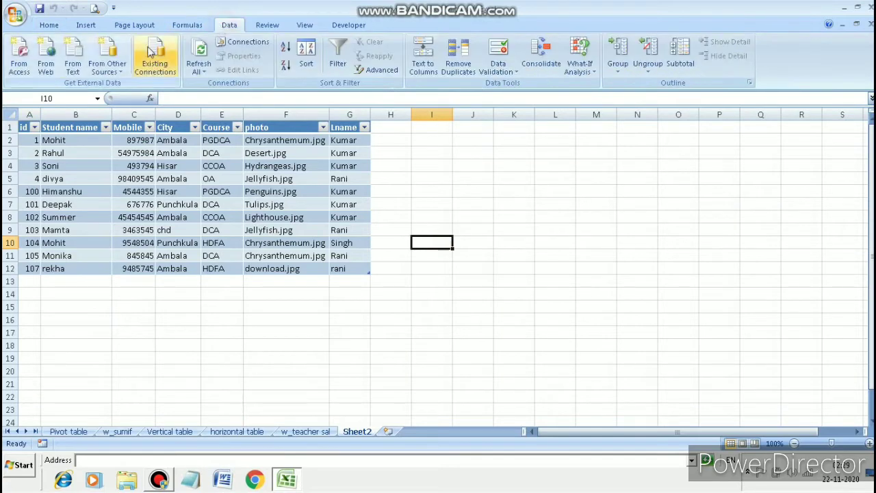
pyautogui.click(52, 68)
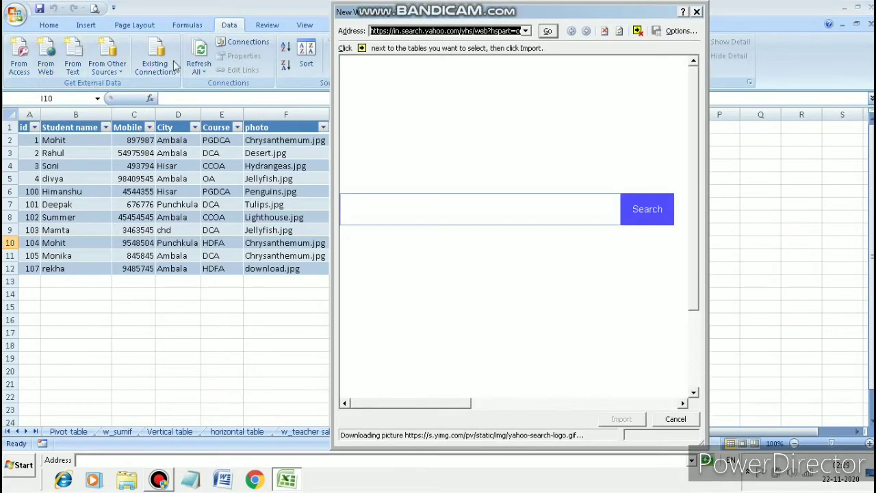
pyautogui.click(523, 261)
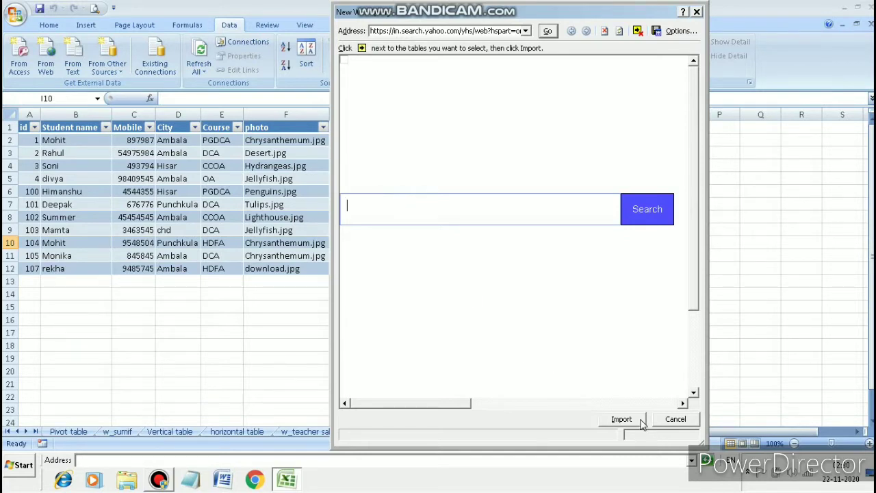
pyautogui.click(673, 419)
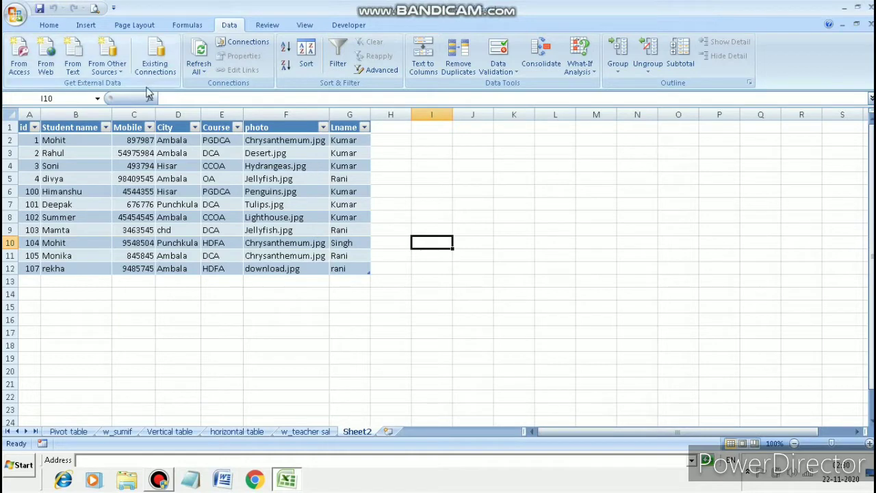
pyautogui.click(76, 67)
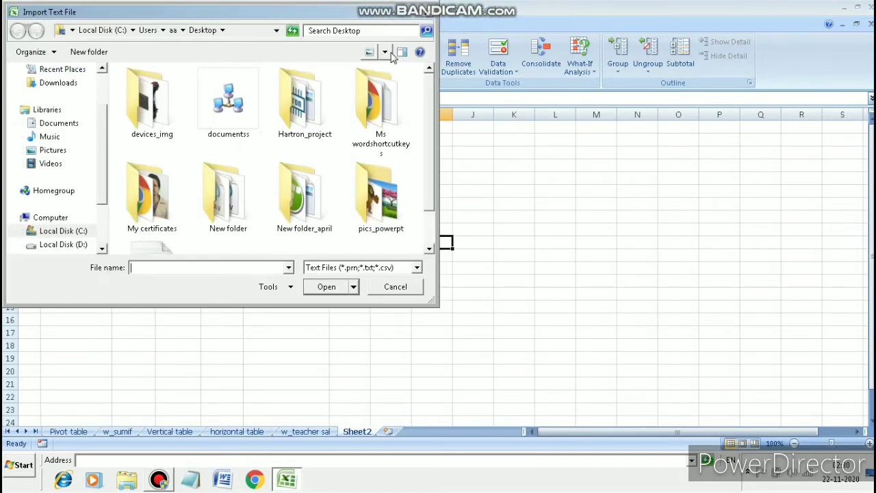
pyautogui.click(427, 13)
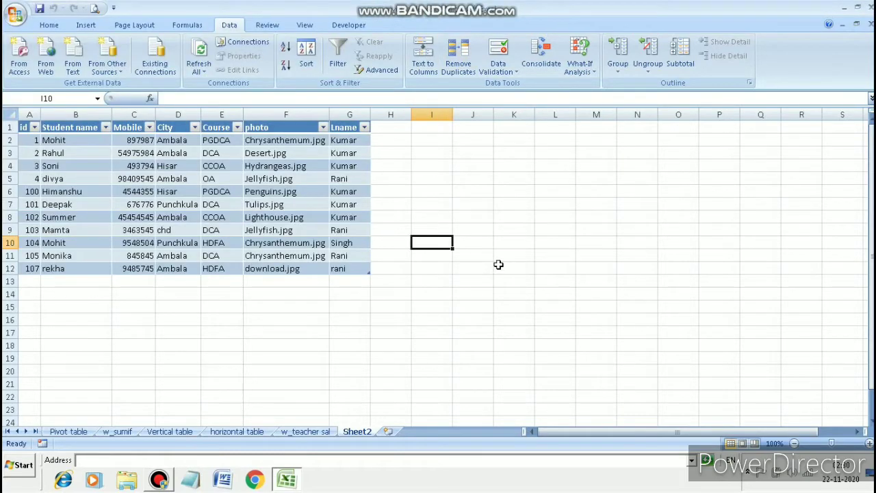
# Switch to Notepad and enter the tab-separated headings Name, class and marks in the first line.
pyautogui.press('super+d')
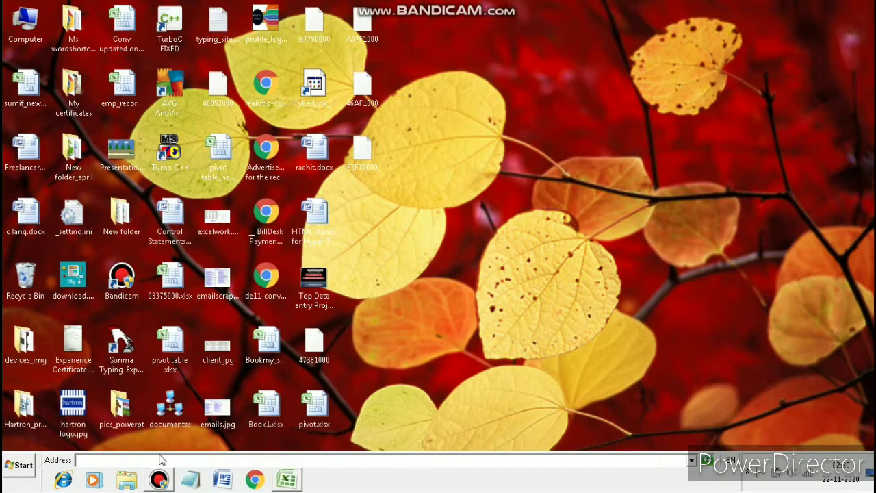
pyautogui.click(191, 479)
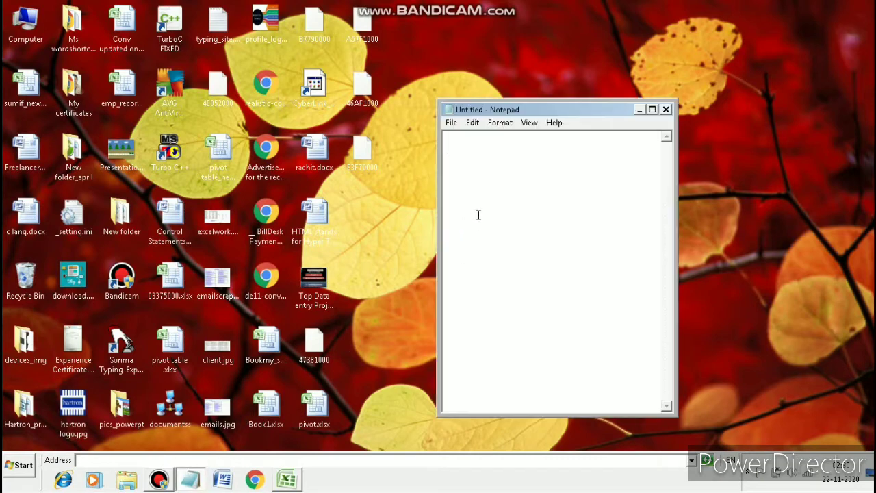
pyautogui.write('Name\tc')
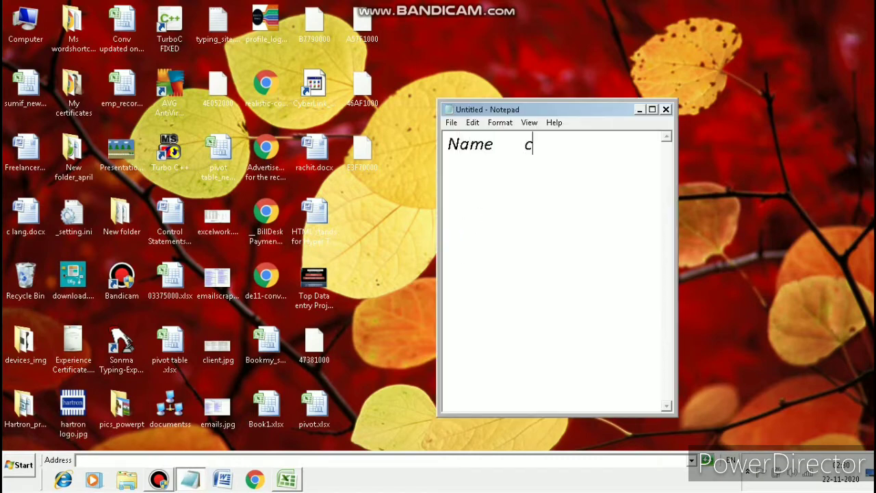
pyautogui.write('lass\tmarks ')
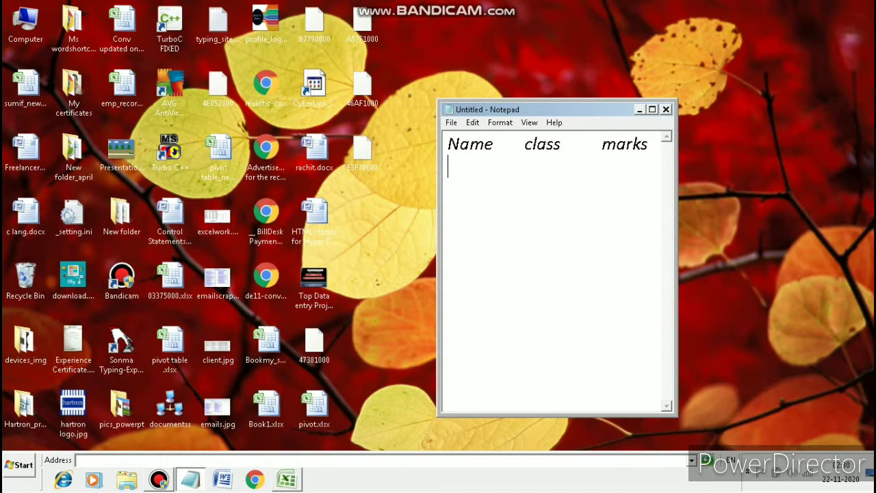
# Add two tab-separated student rows below the headings, each with the student's name: one with DCA and 89, one with BCA and 77.
pyautogui.write('Neha\tDCA')
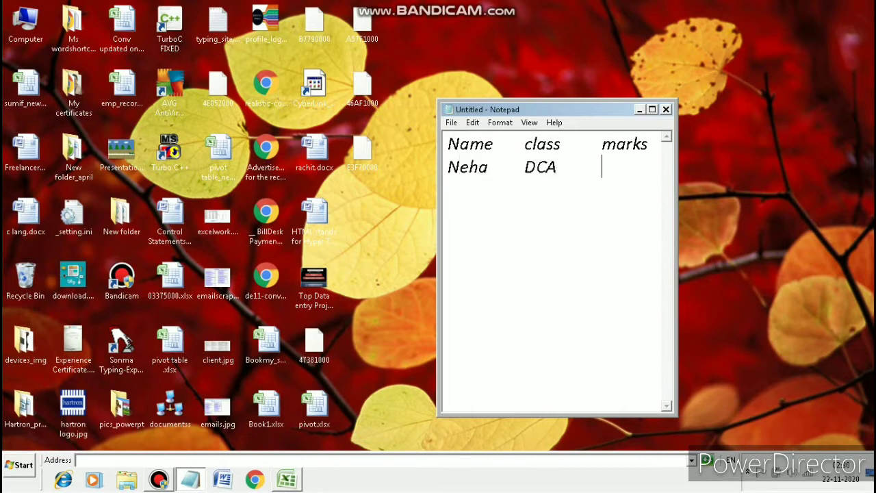
pyautogui.write('\t89 ')
pyautogui.write('Preeti')
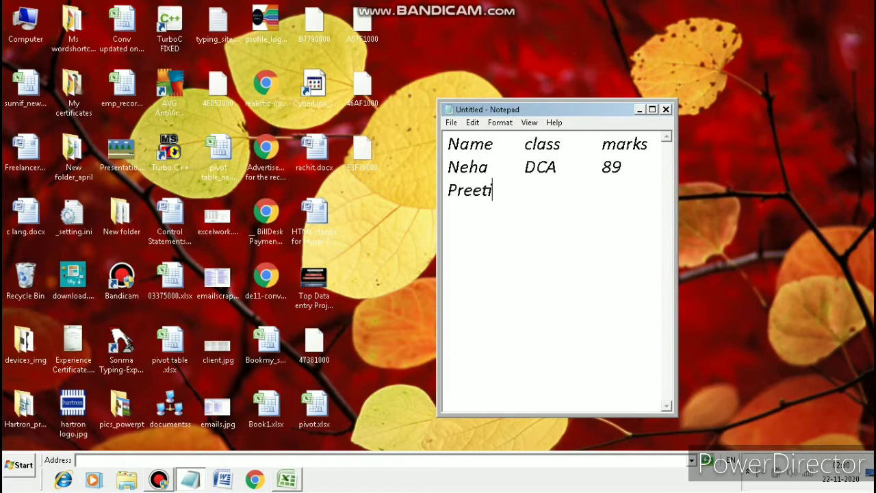
pyautogui.write('\tBCA\t77')
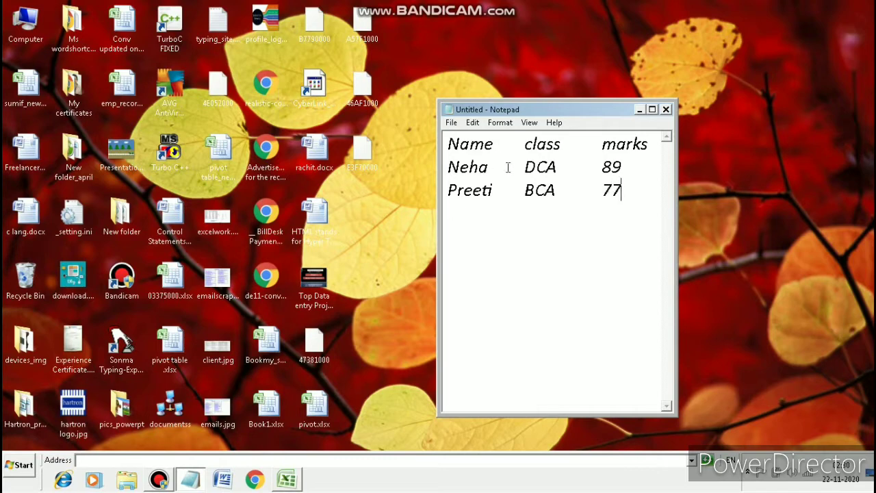
# Save the text document to the Desktop as demo and minimize its window.
pyautogui.click(451, 123)
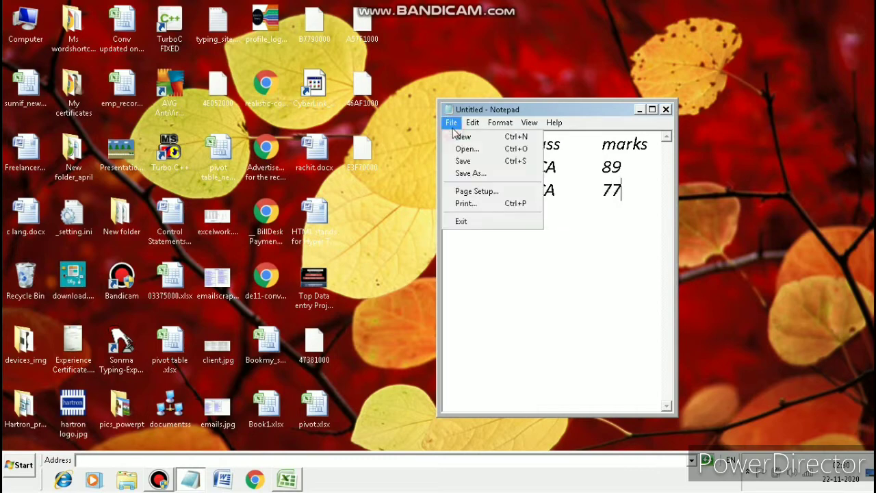
pyautogui.click(463, 162)
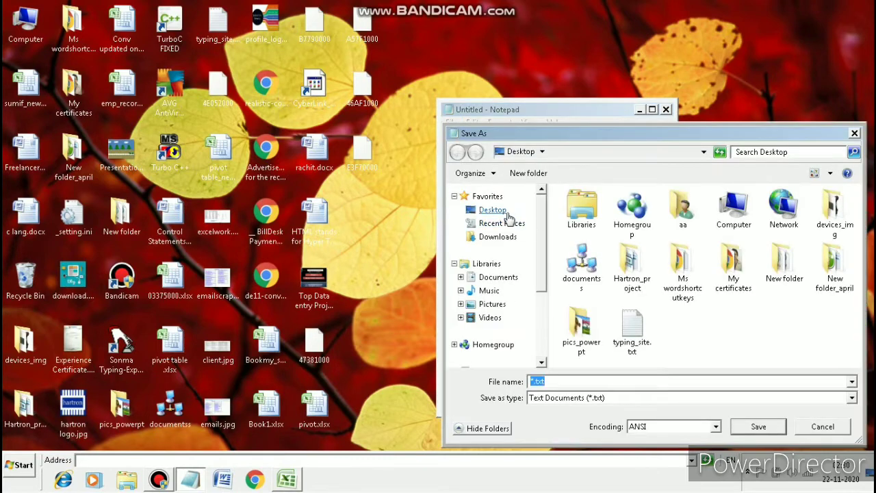
pyautogui.click(503, 212)
pyautogui.click(572, 384)
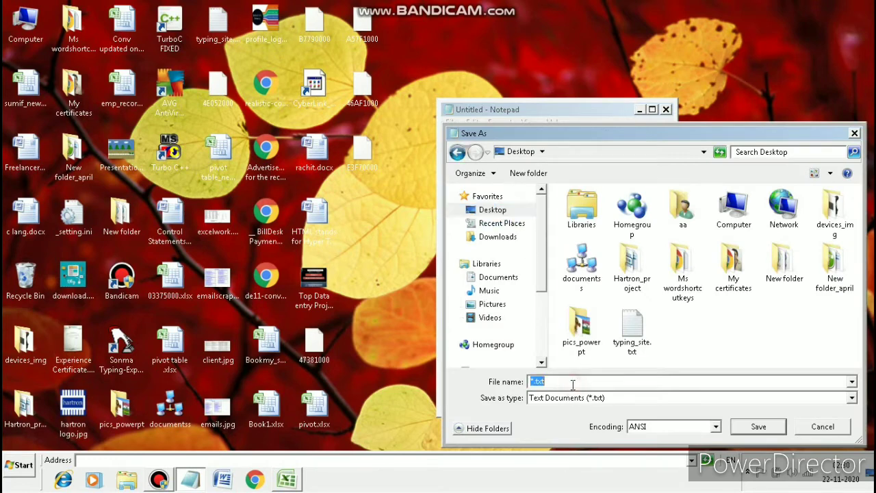
pyautogui.write('demo')
pyautogui.click(753, 427)
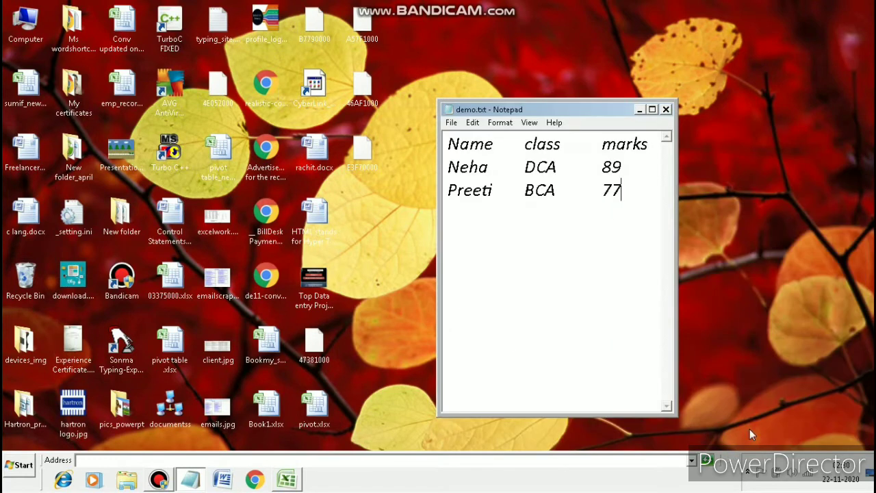
pyautogui.click(639, 110)
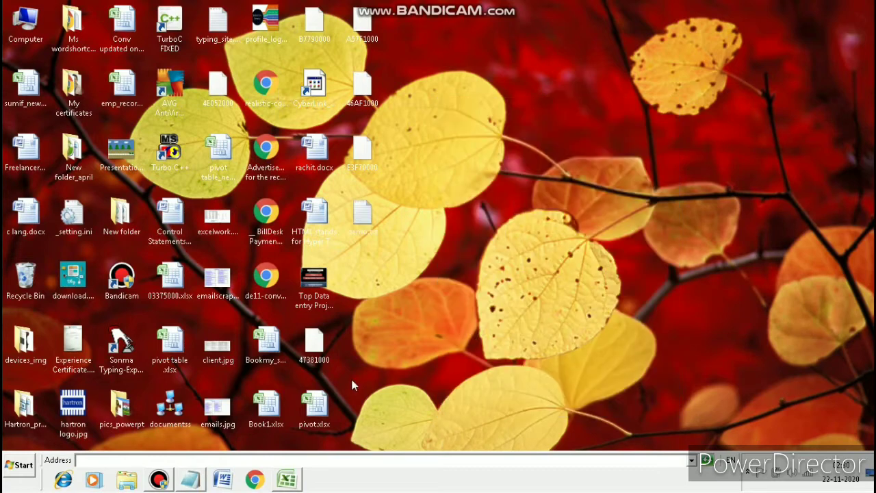
# Switch to Excel and start a text import of demo.txt from the Desktop, with cell I2 selected on Sheet2.
pyautogui.click(282, 481)
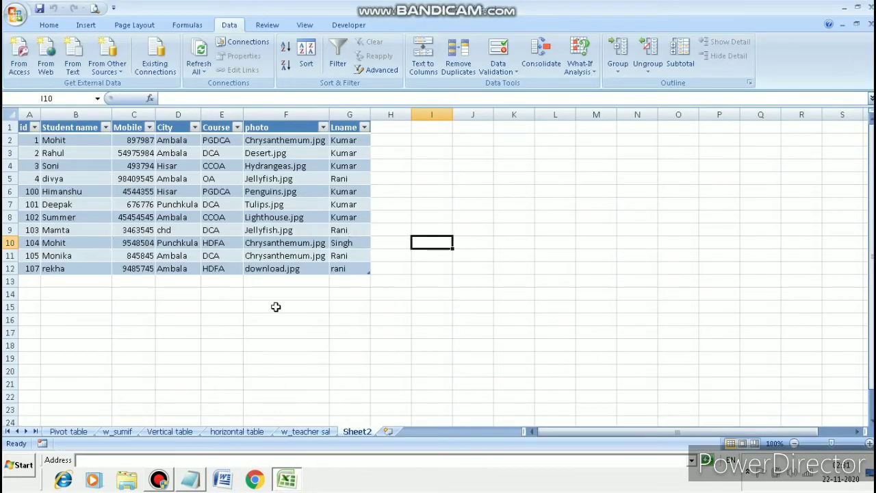
pyautogui.click(446, 144)
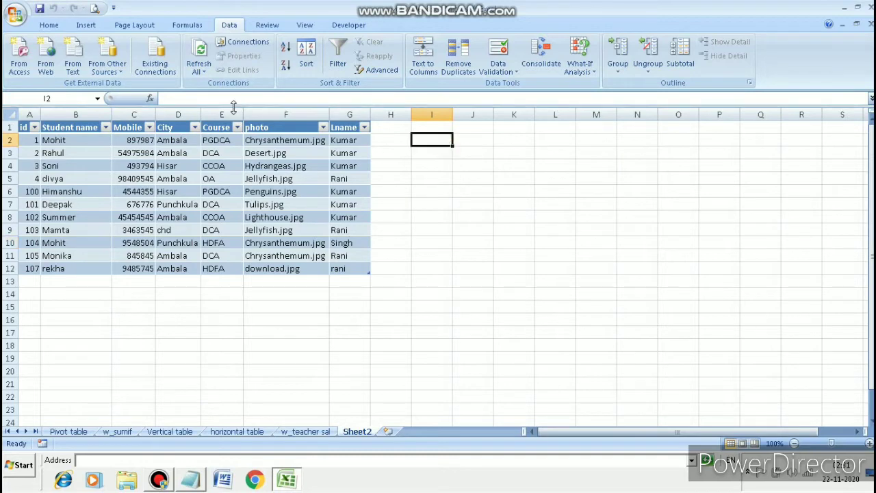
pyautogui.click(74, 67)
pyautogui.click(52, 116)
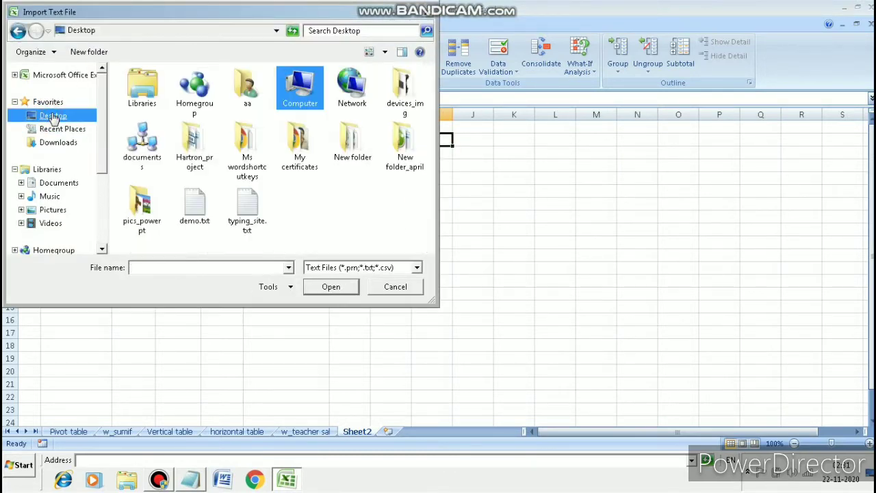
pyautogui.click(195, 214)
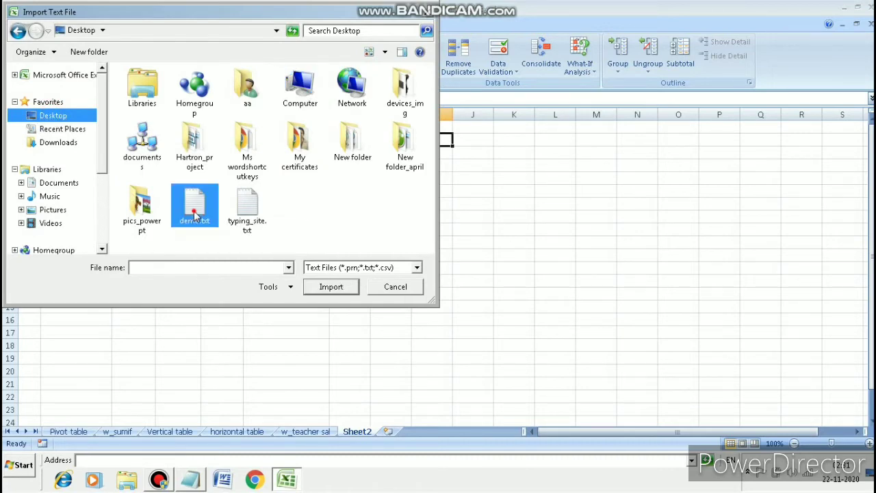
pyautogui.click(327, 286)
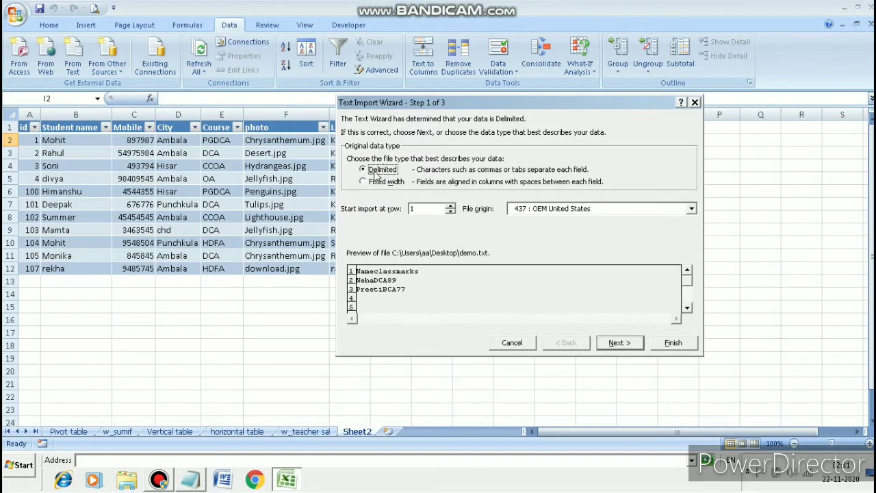
# Import the text as tab-delimited data with General column format into the existing worksheet at cell I2.
pyautogui.click(618, 343)
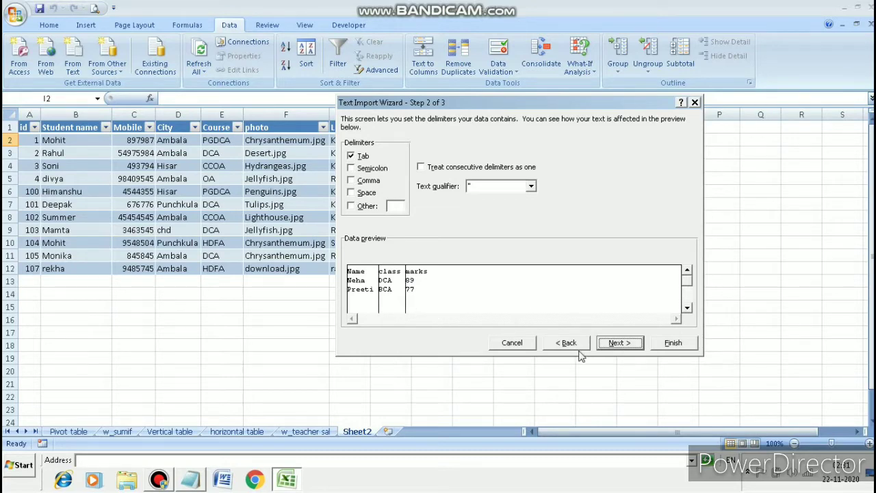
pyautogui.click(620, 343)
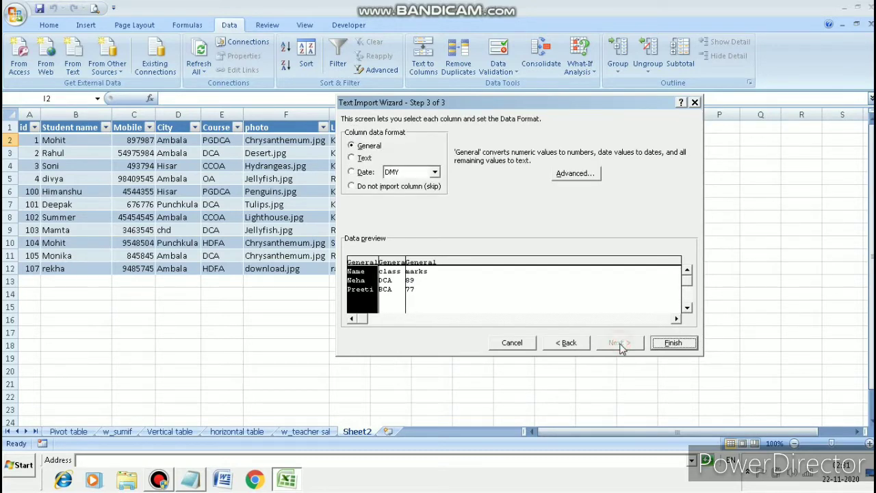
pyautogui.click(662, 342)
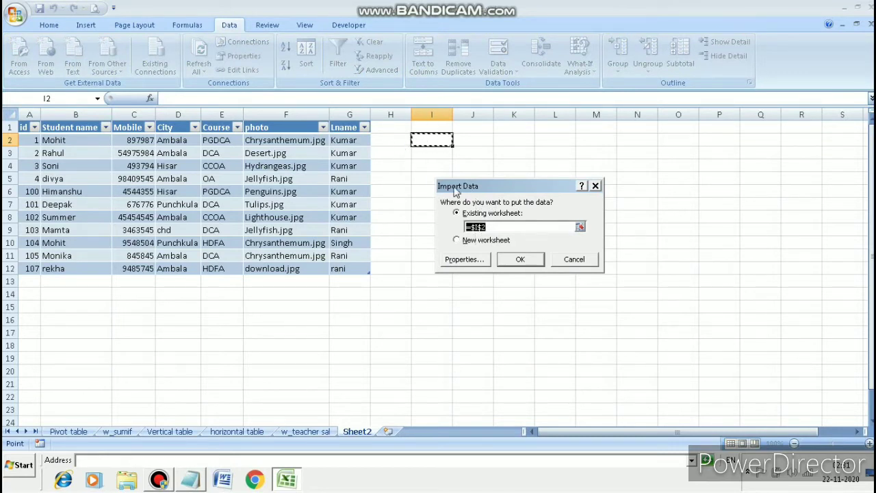
pyautogui.click(520, 258)
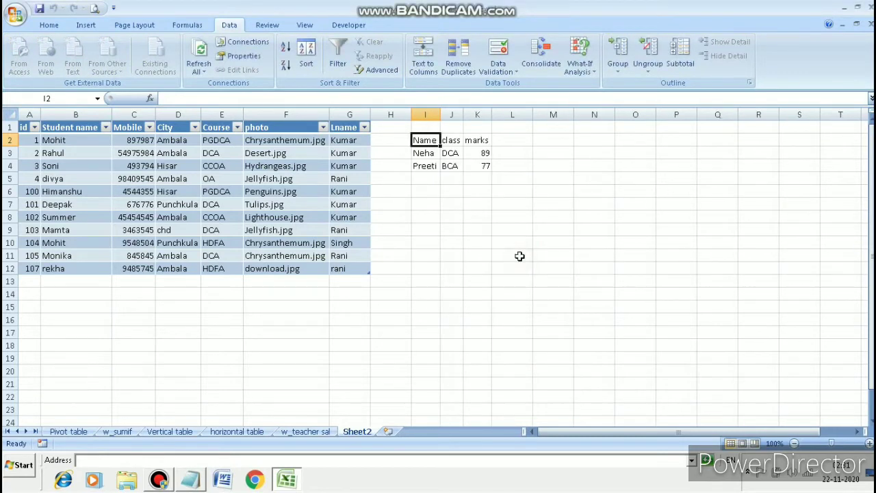
# Compare the imported range with the contents of the demo text file in Notepad, then return to Excel.
pyautogui.click(508, 208)
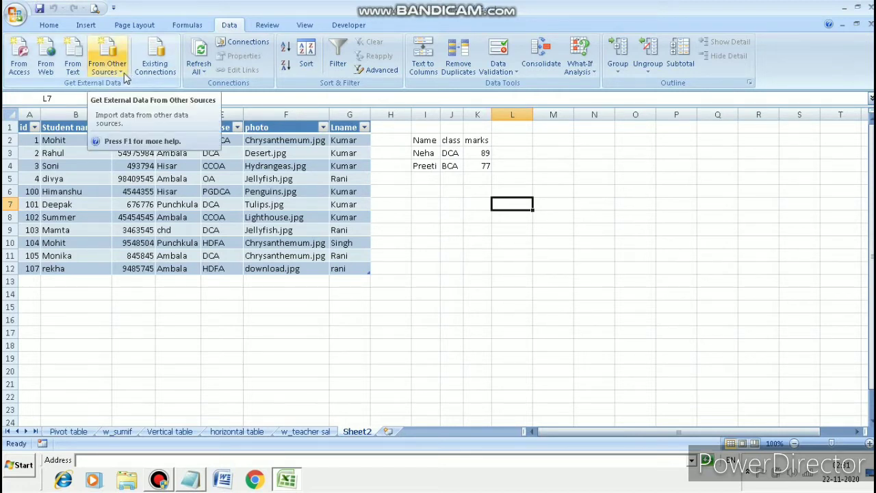
pyautogui.click(487, 306)
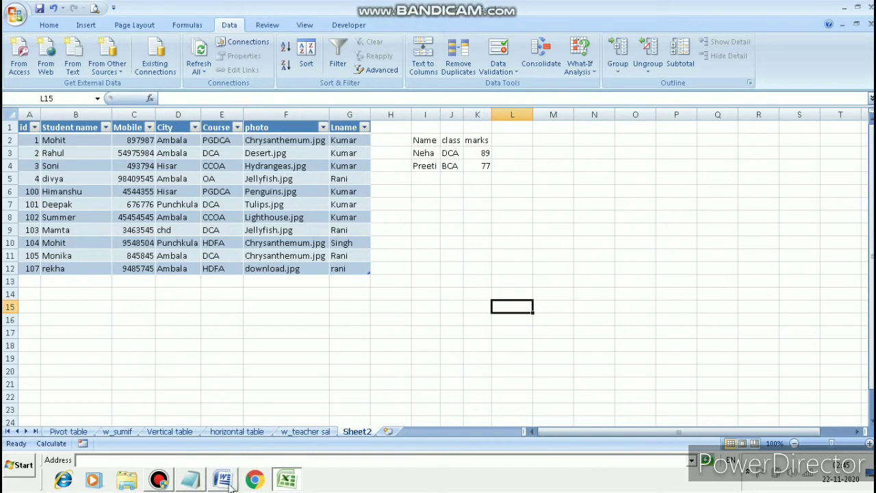
pyautogui.click(190, 479)
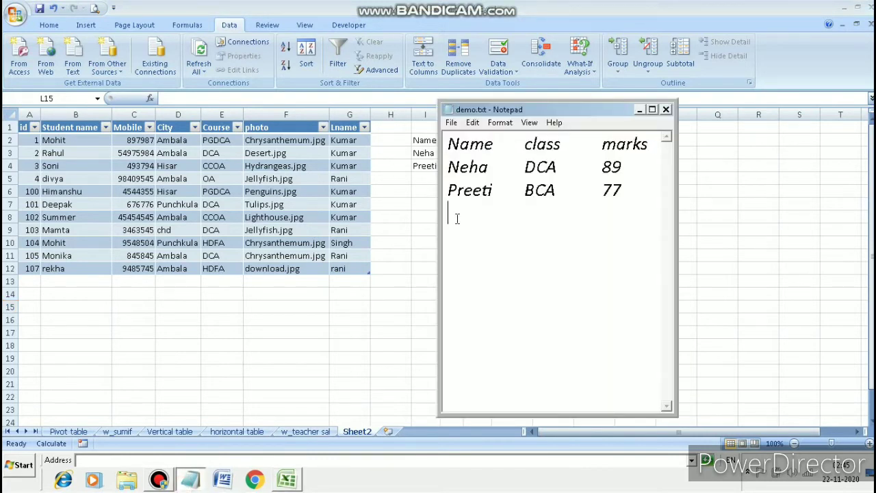
pyautogui.click(407, 225)
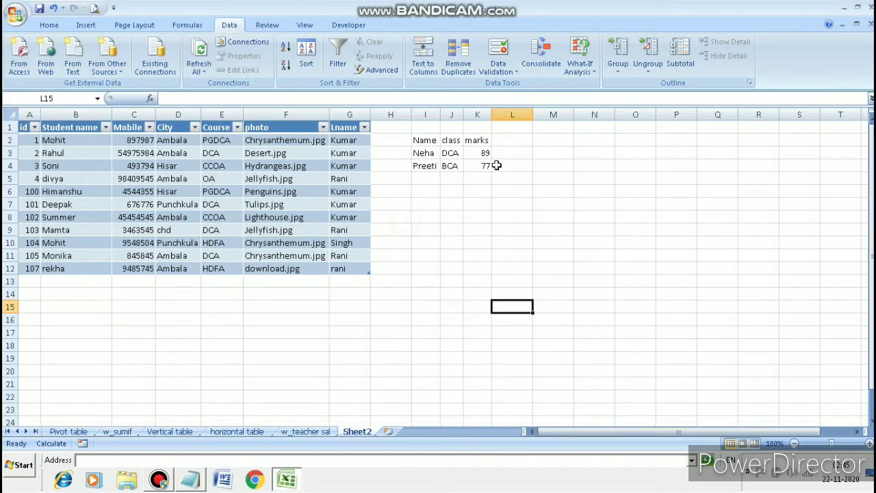
# Review the External Data Range Properties of the imported demo range, leaving its settings as they are.
pyautogui.click(426, 141)
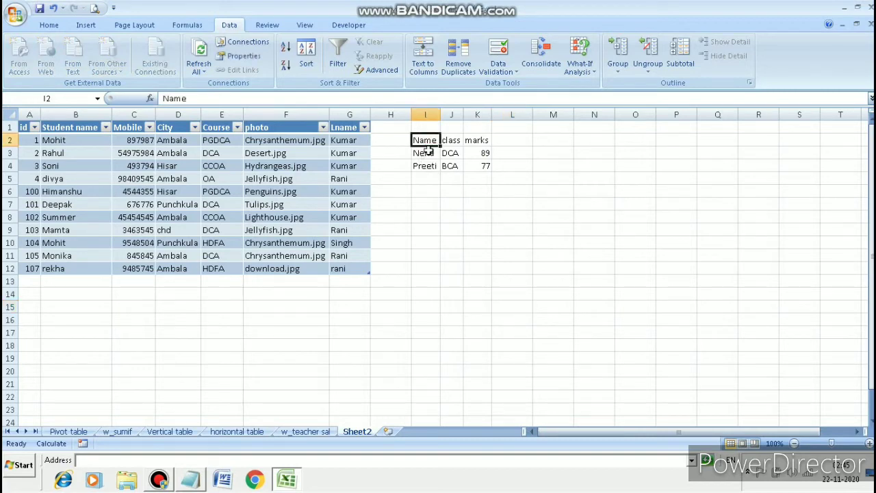
pyautogui.click(245, 57)
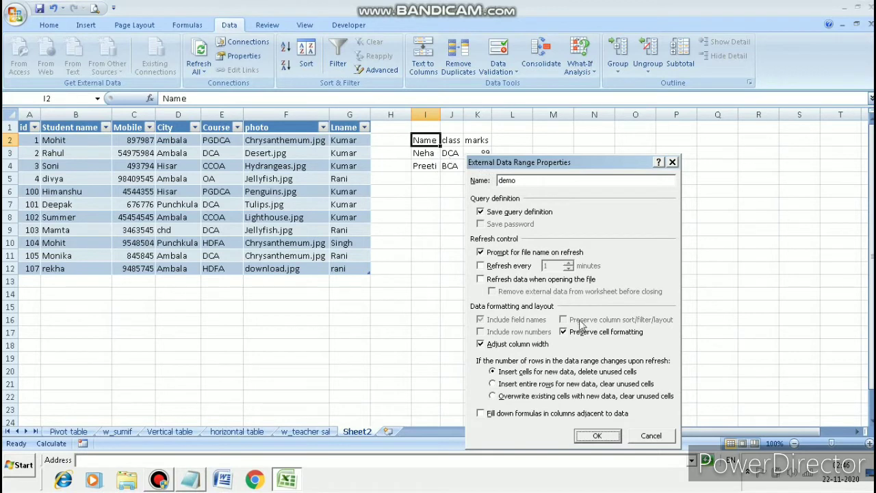
pyautogui.click(609, 438)
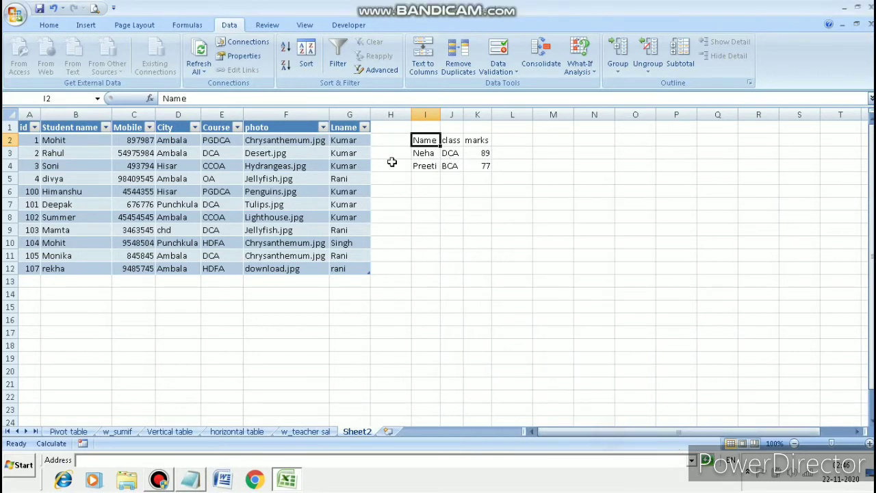
pyautogui.click(205, 68)
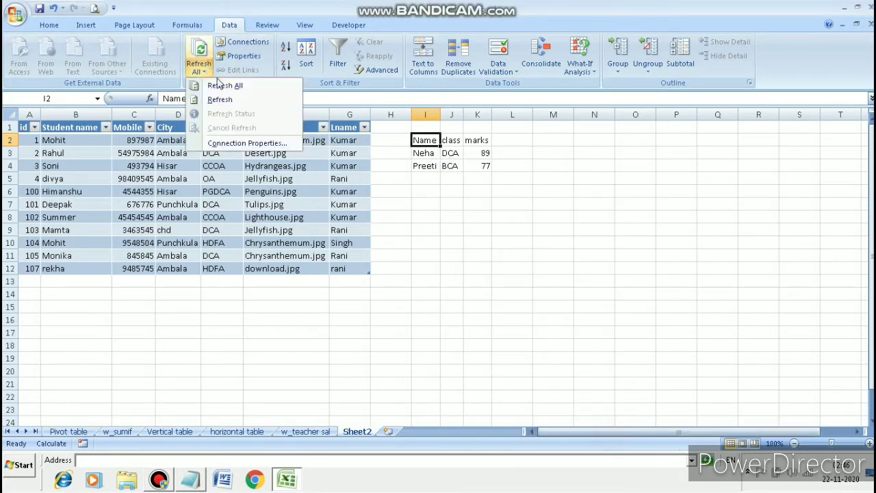
pyautogui.click(220, 100)
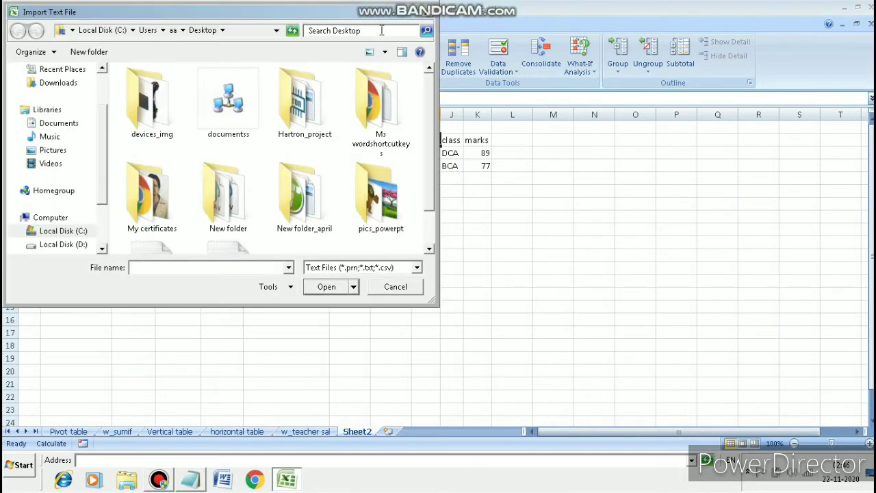
pyautogui.click(426, 14)
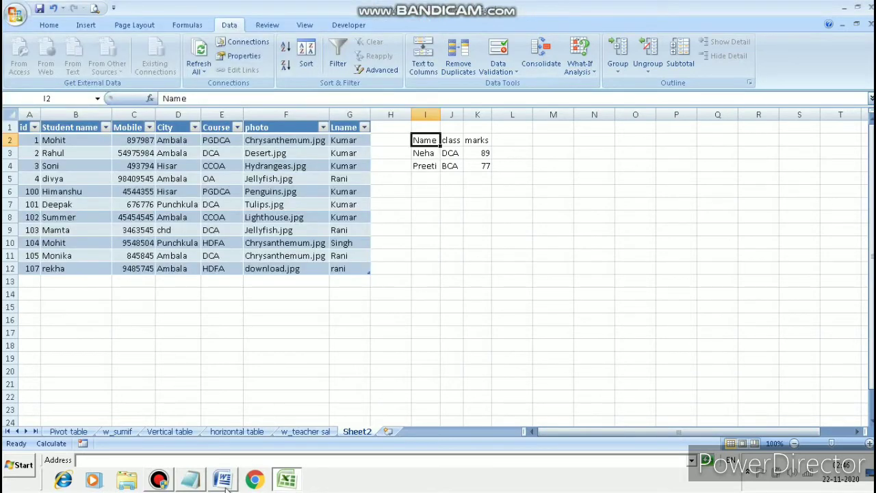
# In Notepad, add a third tab-separated student row with a name, BBA and 89, save demo.txt and return to Excel.
pyautogui.click(190, 479)
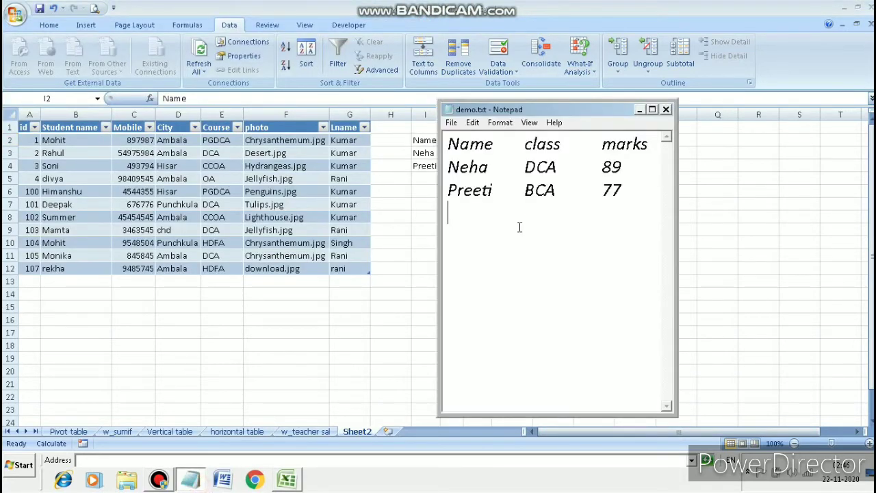
pyautogui.write('Rahul\tBBA\t89')
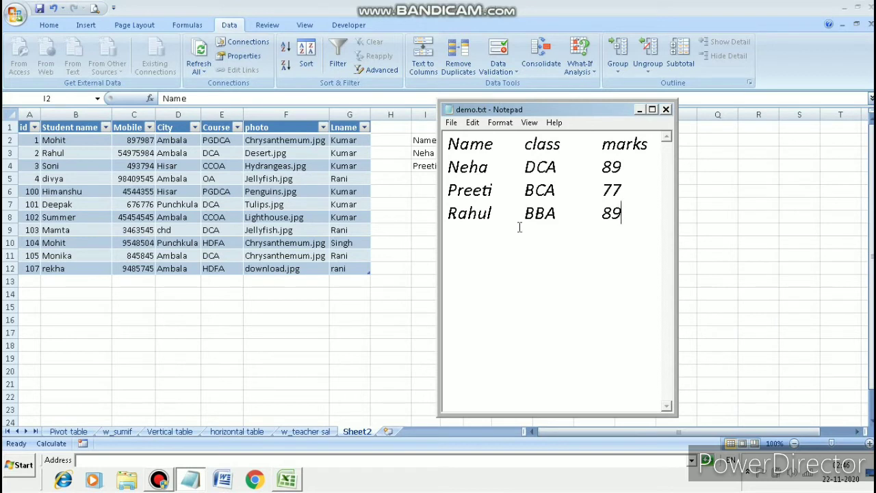
pyautogui.click(402, 233)
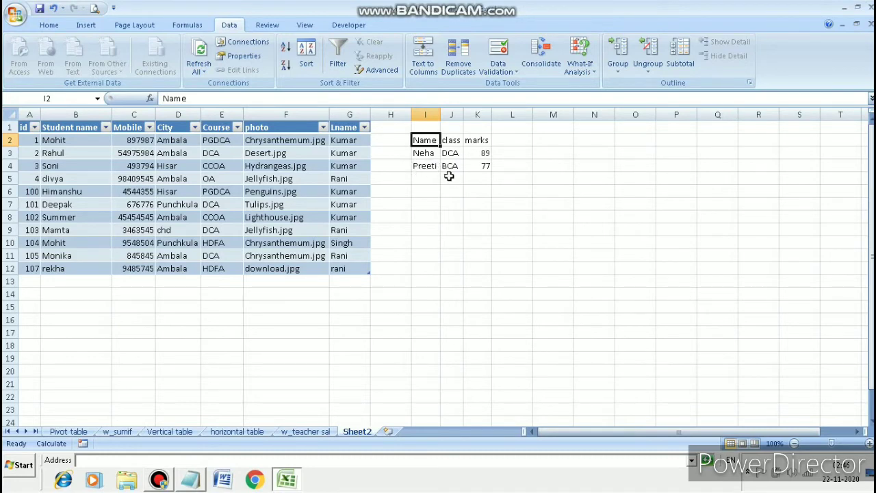
# Refresh the imported text range, choosing demo.txt on the Desktop as its source file.
pyautogui.click(198, 73)
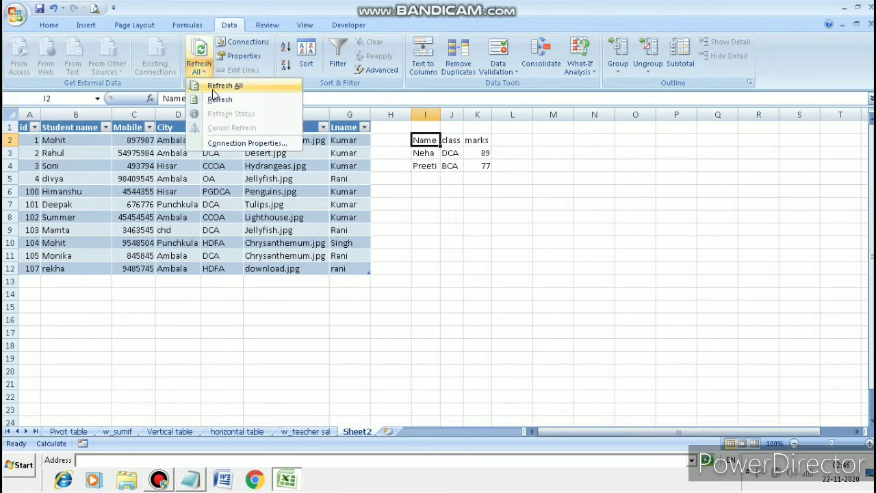
pyautogui.click(216, 97)
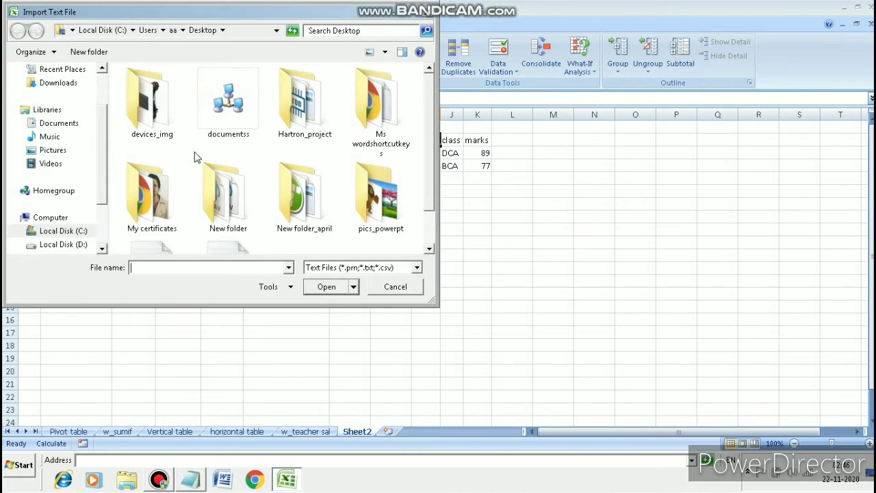
pyautogui.scroll(-1, 429, 120)
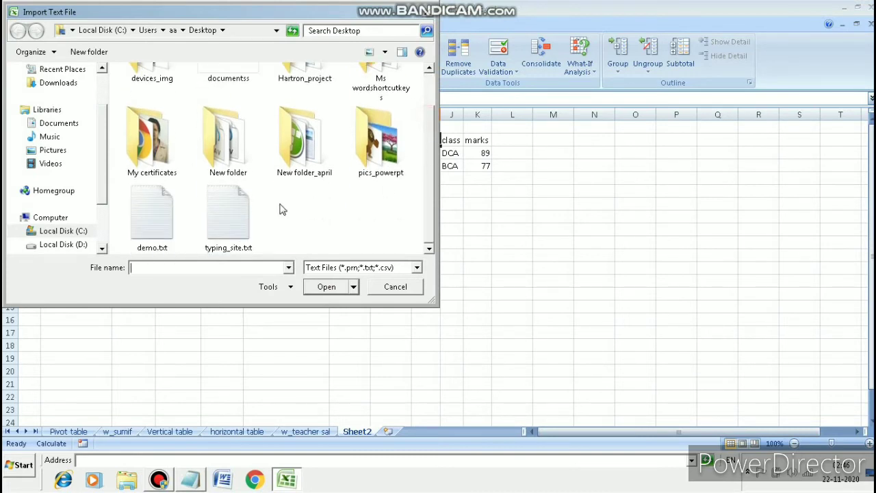
pyautogui.click(152, 226)
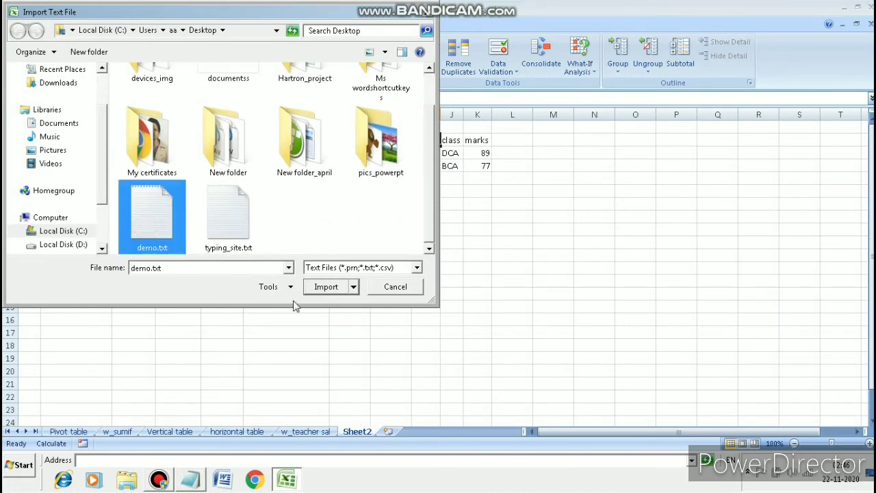
pyautogui.click(324, 288)
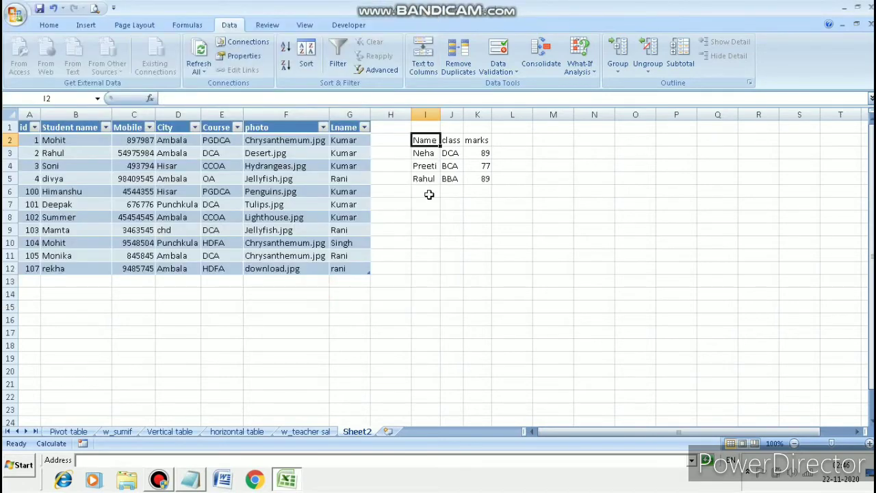
# Set the imported demo range to refresh every 1 minute and turn off prompting for the file name on refresh.
pyautogui.click(425, 179)
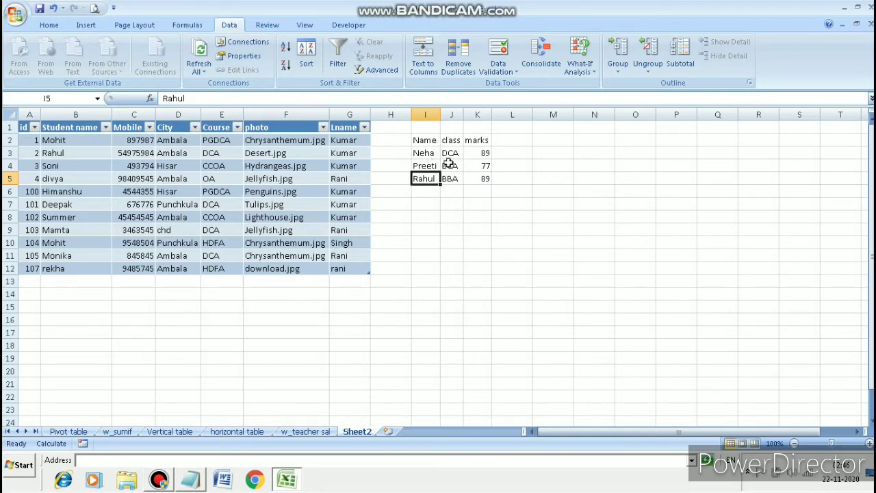
pyautogui.click(253, 59)
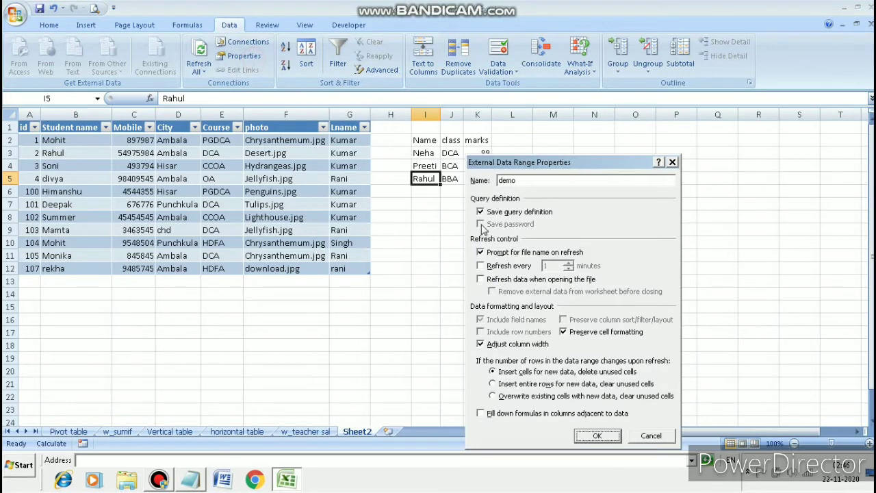
pyautogui.click(483, 267)
pyautogui.click(482, 252)
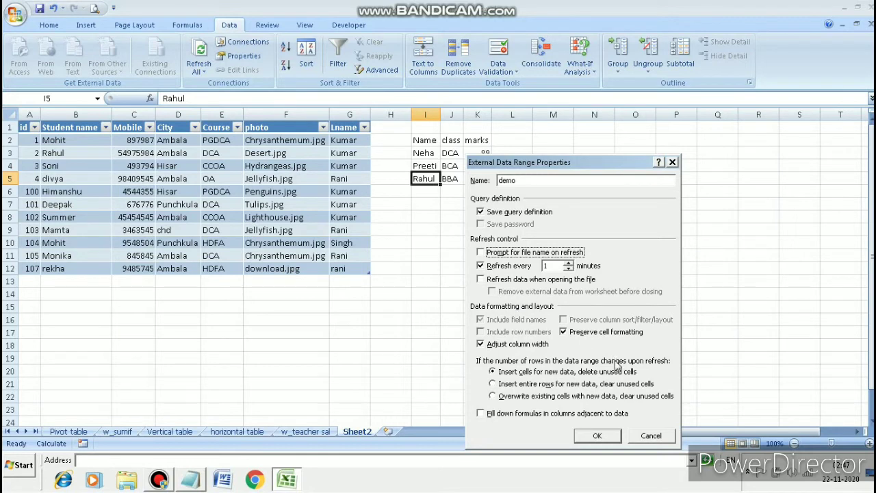
pyautogui.click(598, 435)
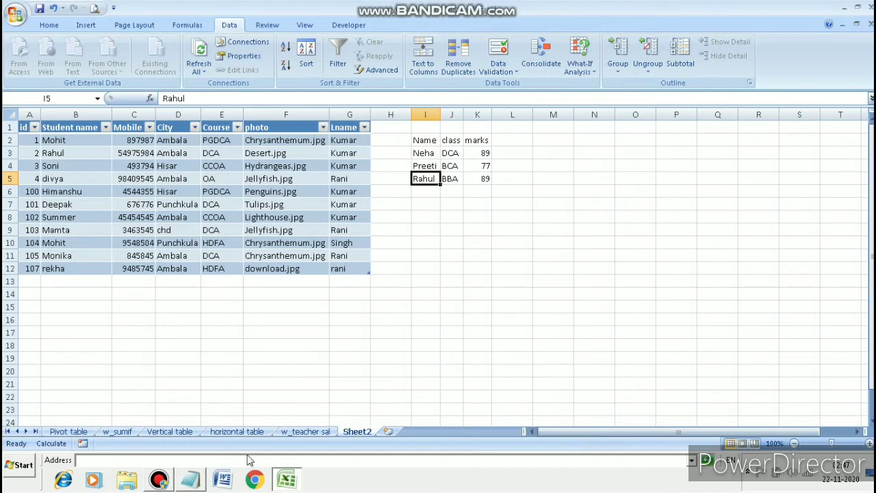
# Switch to Notepad and add a fourth tab-separated student row with a name, DCA and 45 to demo.txt.
pyautogui.click(192, 480)
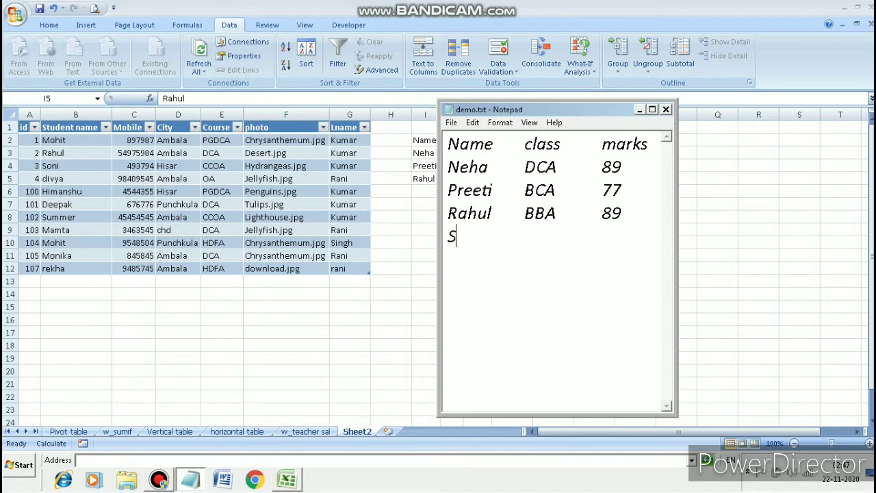
pyautogui.write('onia')
pyautogui.press('Tab')
pyautogui.write('C')
pyautogui.press('BackSpace')
pyautogui.write('DCA\t45')
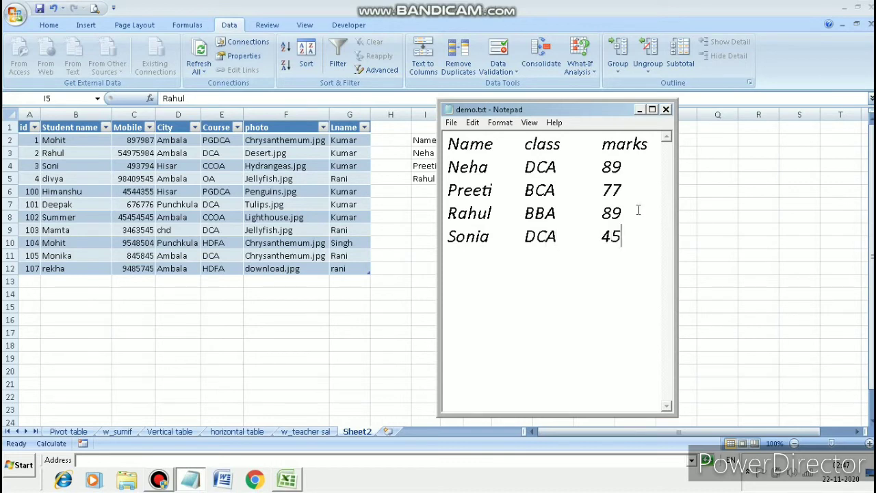
# Switch back to Excel and check the imported text range for the newly added student row.
pyautogui.hotkey('alt', 'Tab')
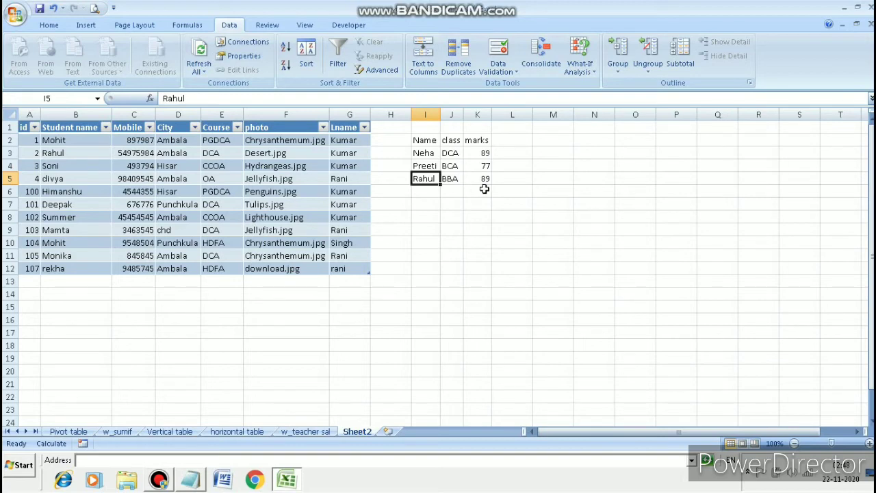
pyautogui.click(495, 189)
pyautogui.click(466, 177)
pyautogui.click(446, 179)
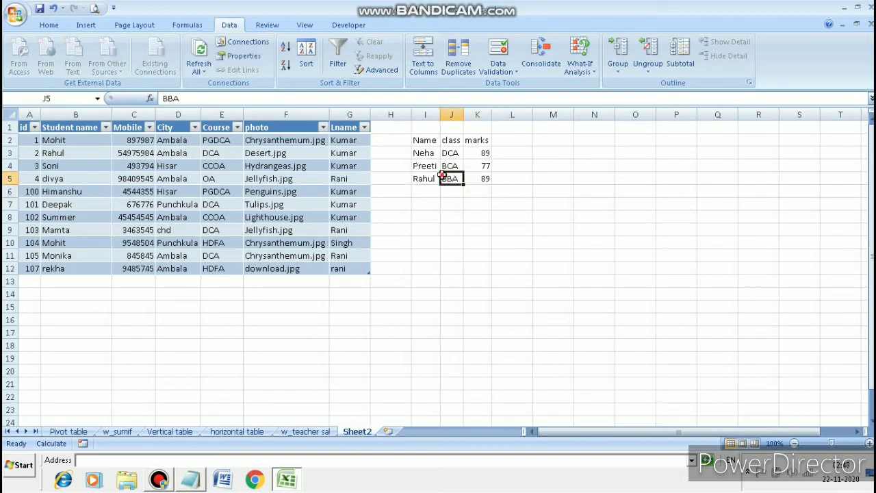
# Review the refresh settings in the external data range properties of the imported demo range.
pyautogui.click(422, 178)
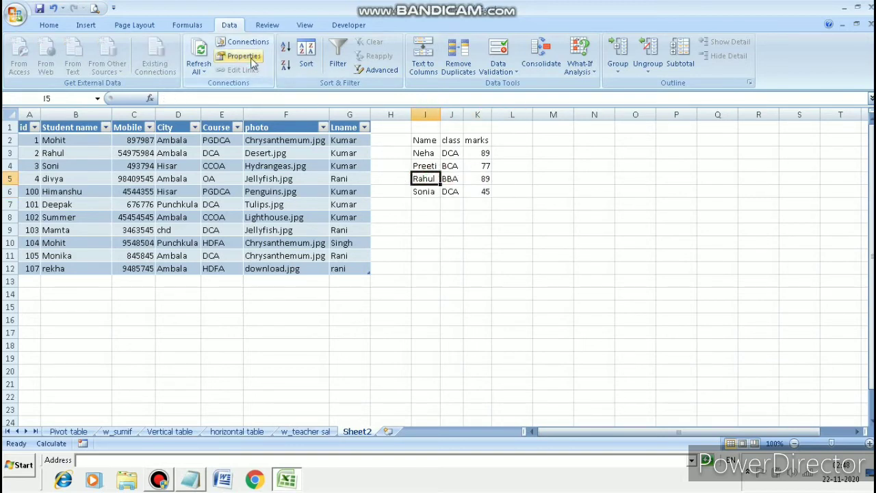
pyautogui.click(246, 56)
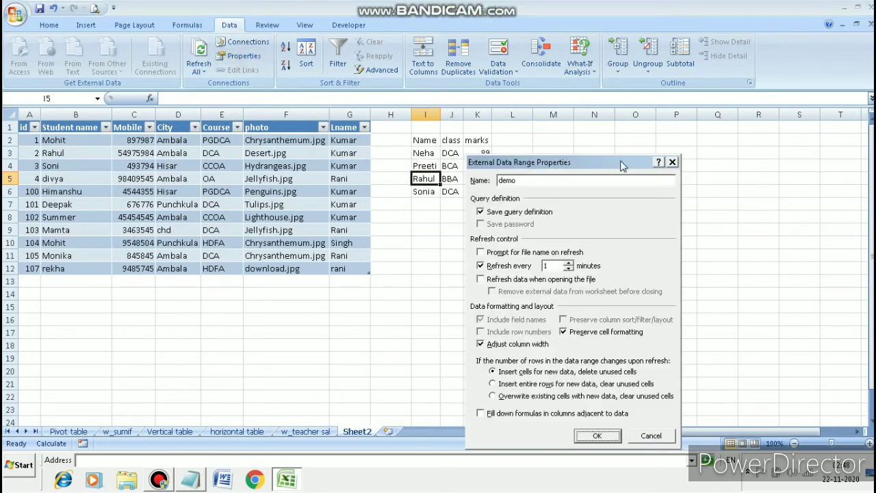
pyautogui.click(672, 162)
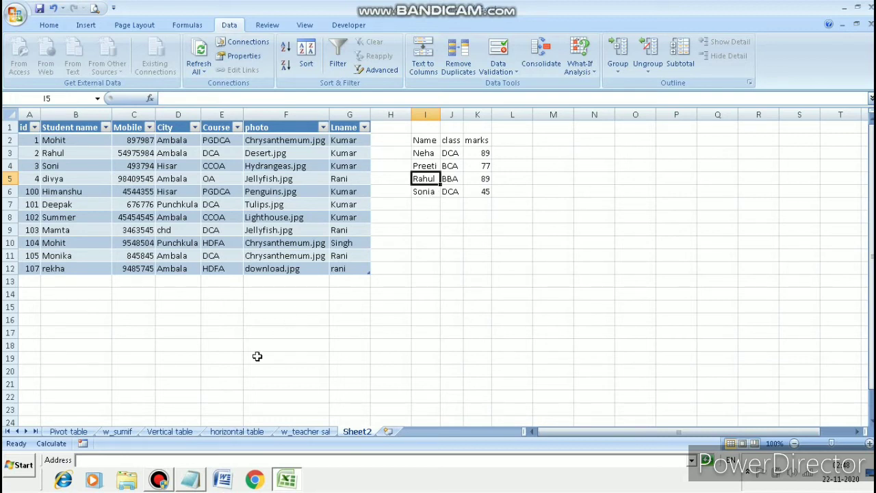
# Switch to Notepad and replace the student's name in the BCA row of demo.txt with a different first name.
pyautogui.click(192, 479)
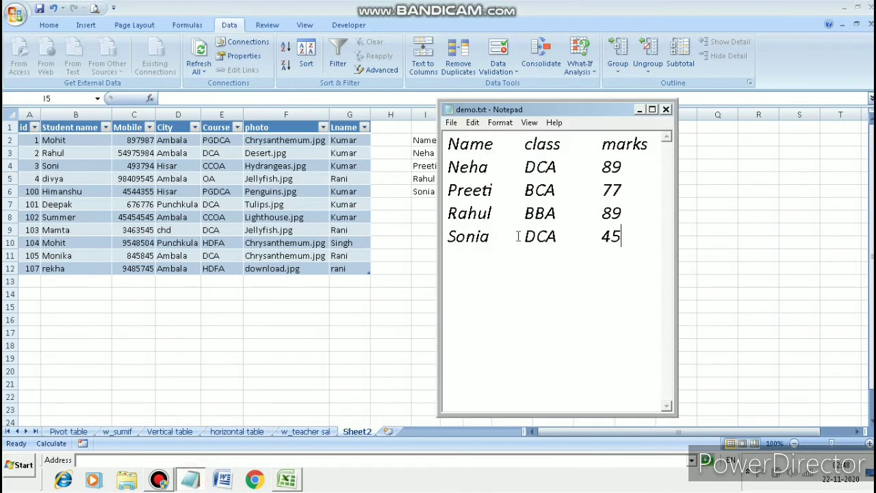
pyautogui.doubleClick(477, 193)
pyautogui.click(494, 189)
pyautogui.press('BackSpace')
pyautogui.press('BackSpace')
pyautogui.press('BackSpace')
pyautogui.press('BackSpace')
pyautogui.press('BackSpace')
pyautogui.press('BackSpace')
pyautogui.write('Mohit')
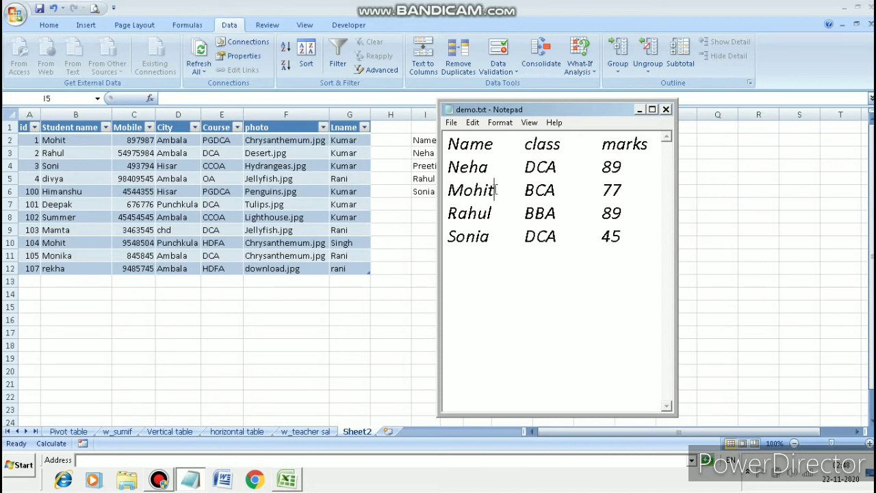
# Switch back to Excel and manually refresh only the imported text range to bring in the changed student name.
pyautogui.click(408, 228)
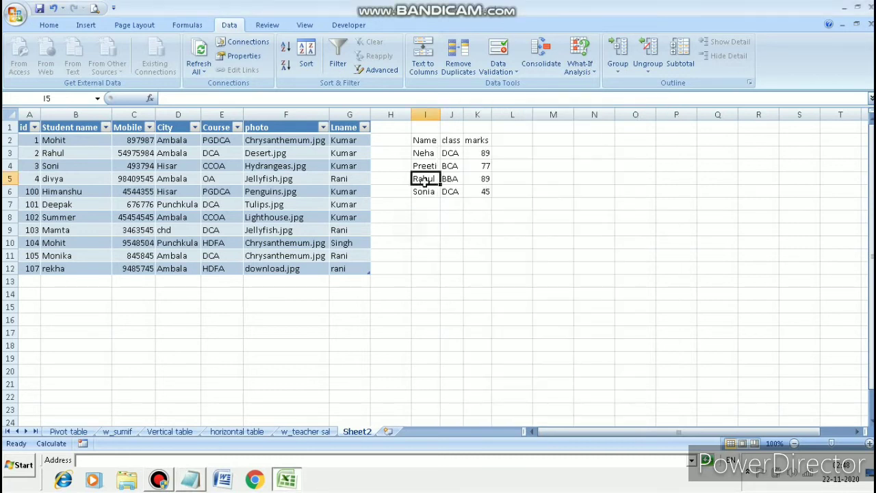
pyautogui.click(426, 165)
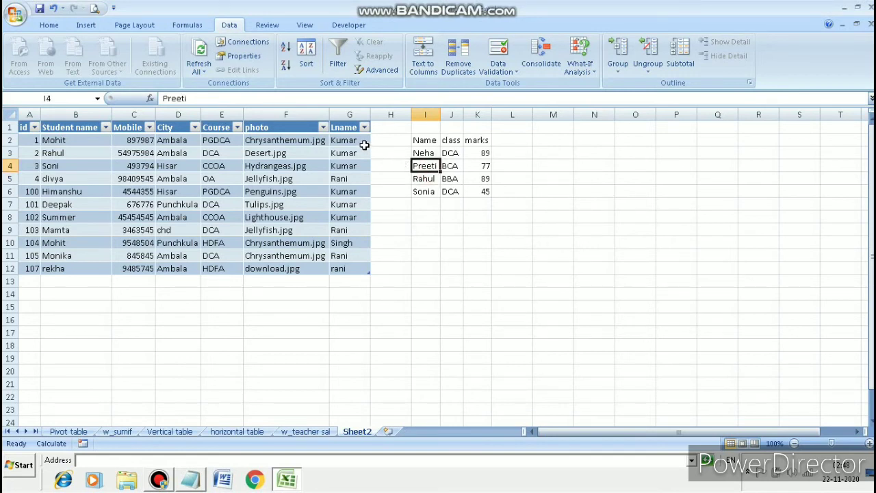
pyautogui.click(199, 68)
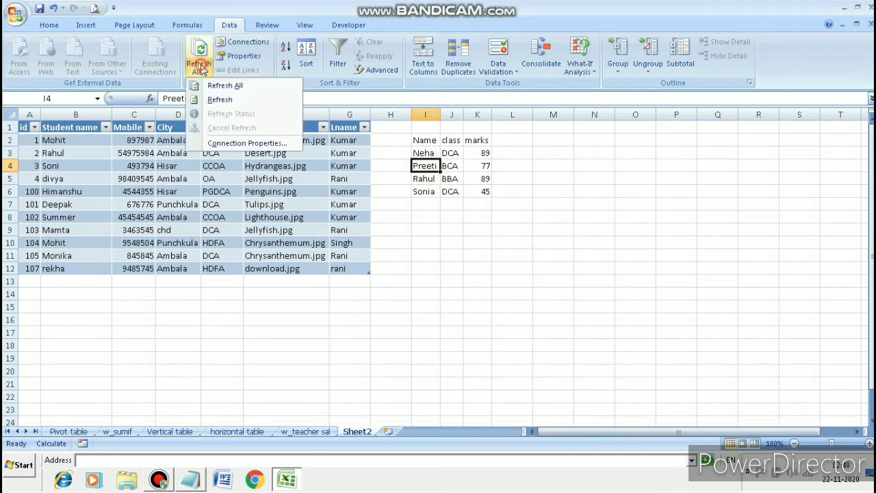
pyautogui.click(219, 101)
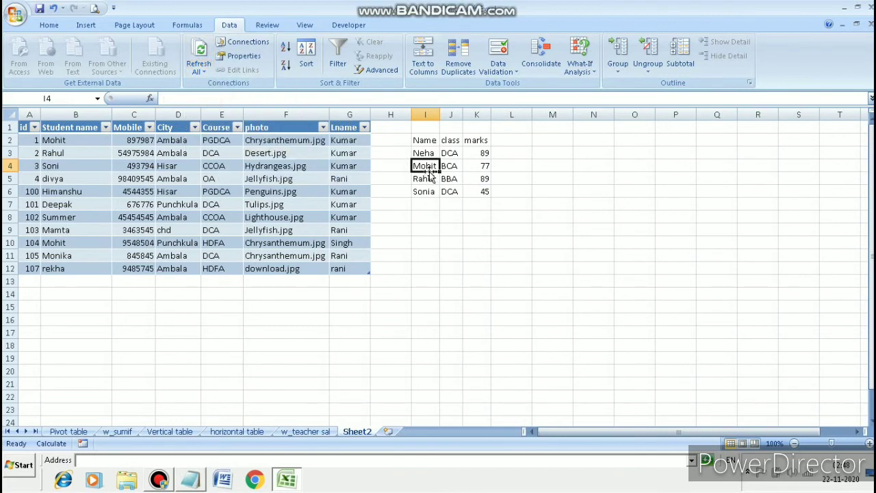
pyautogui.click(431, 203)
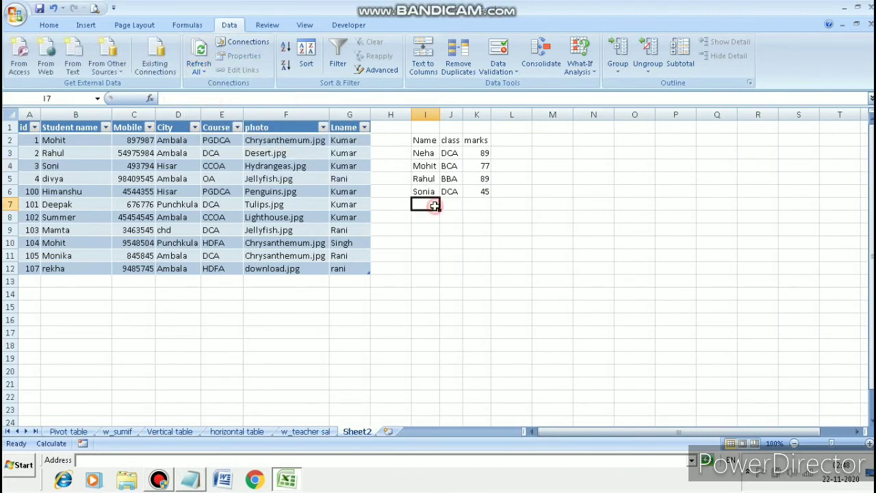
# Examine the workbook's data connections, selecting the school connection in the list.
pyautogui.click(424, 167)
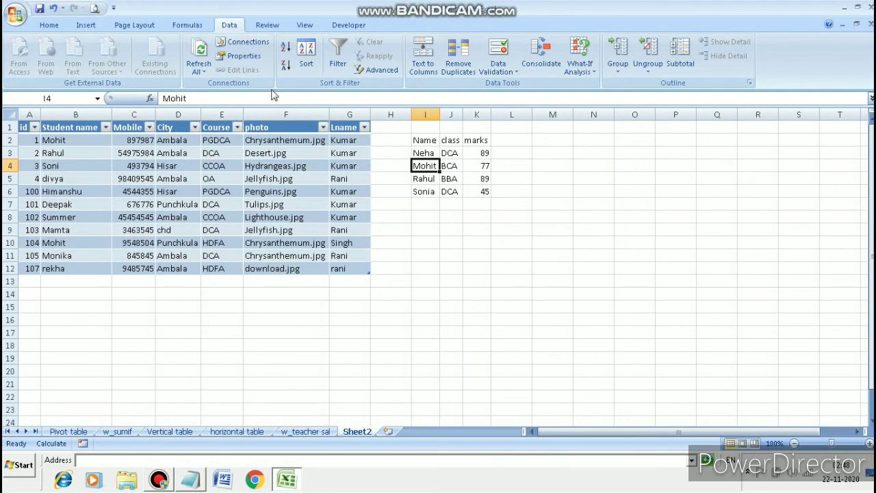
pyautogui.click(260, 45)
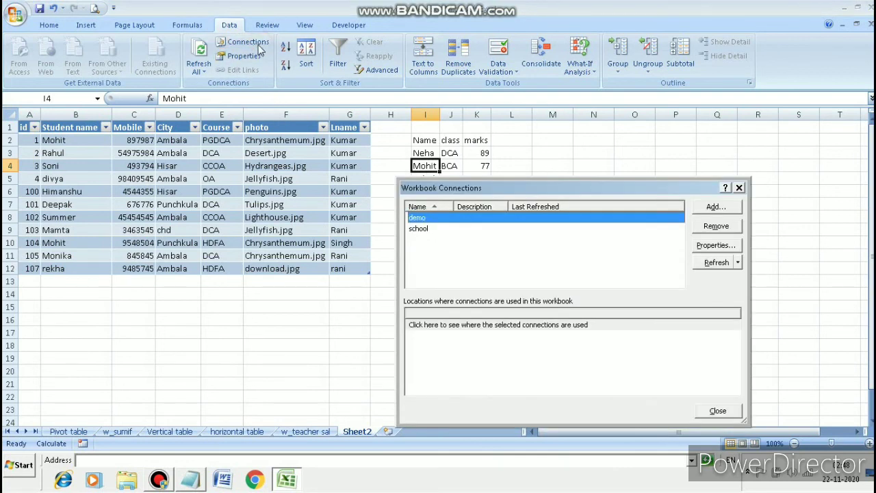
pyautogui.click(416, 229)
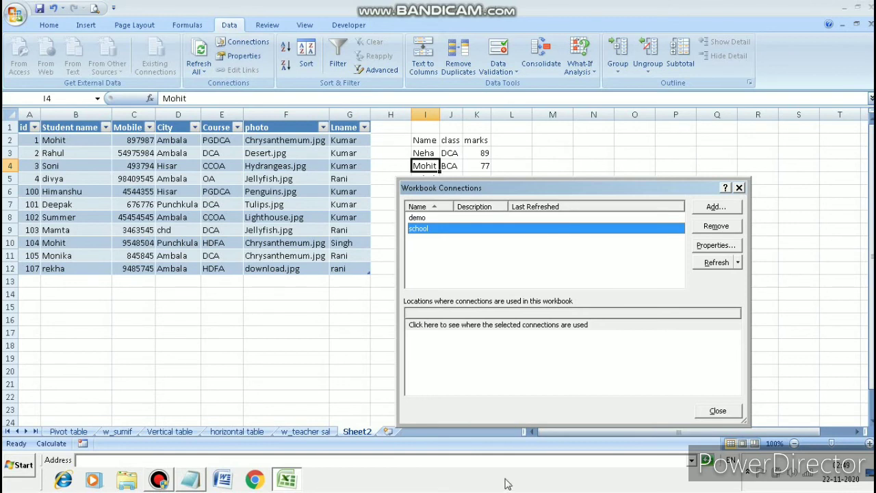
pyautogui.click(713, 412)
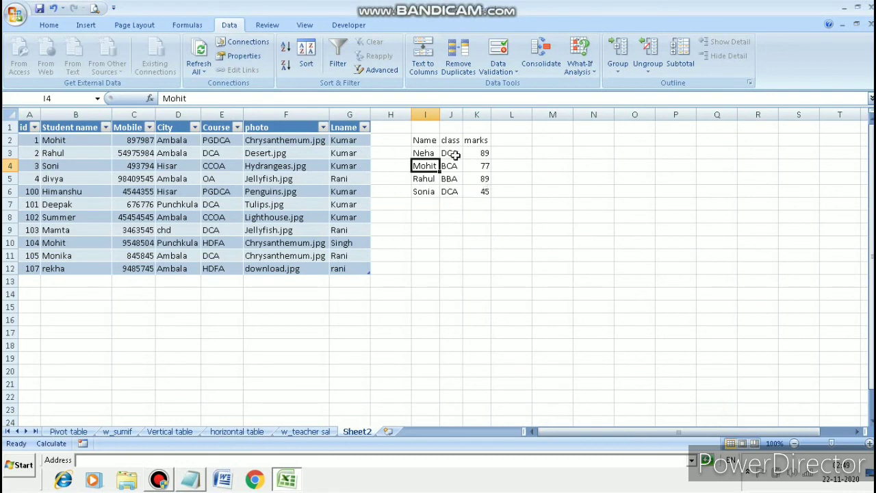
pyautogui.click(198, 71)
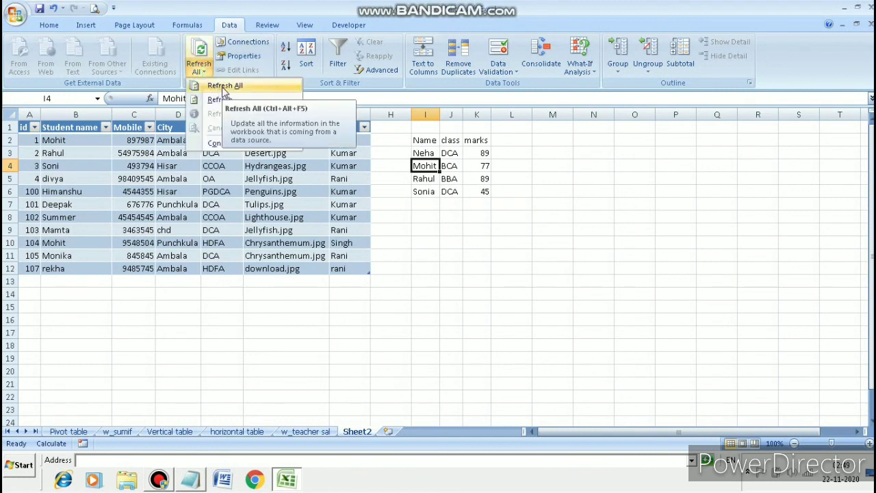
pyautogui.click(423, 311)
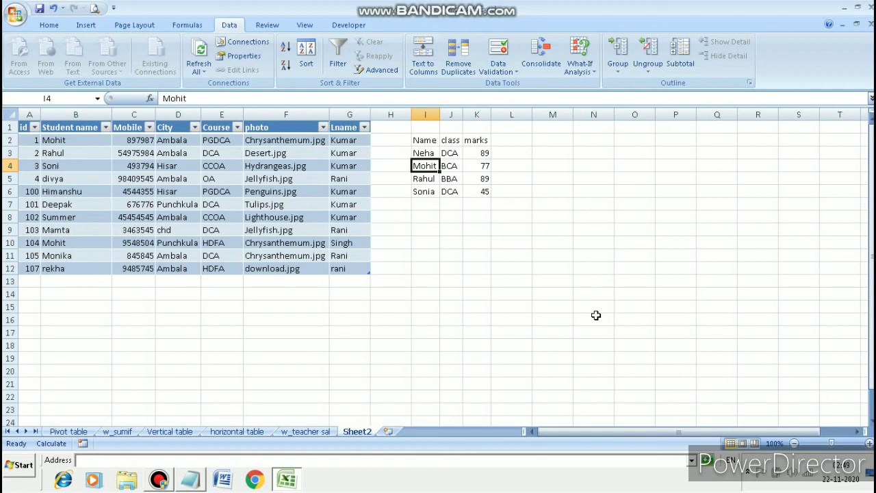
pyautogui.click(198, 69)
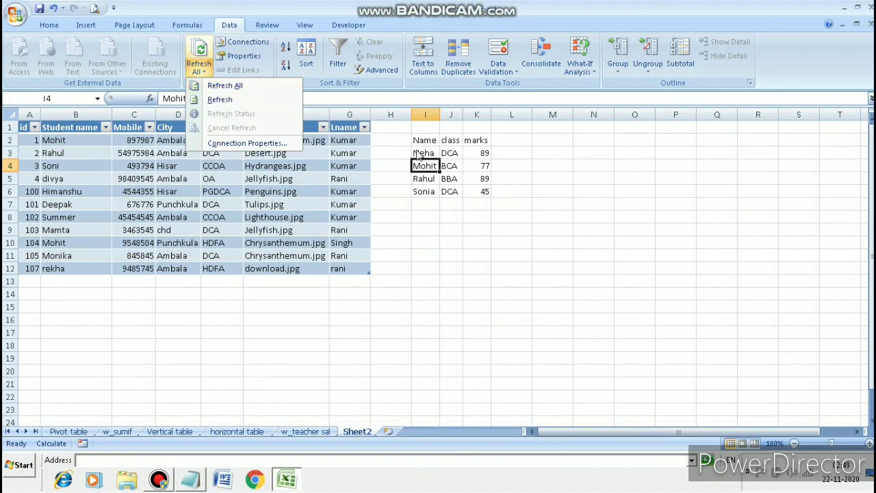
pyautogui.click(458, 264)
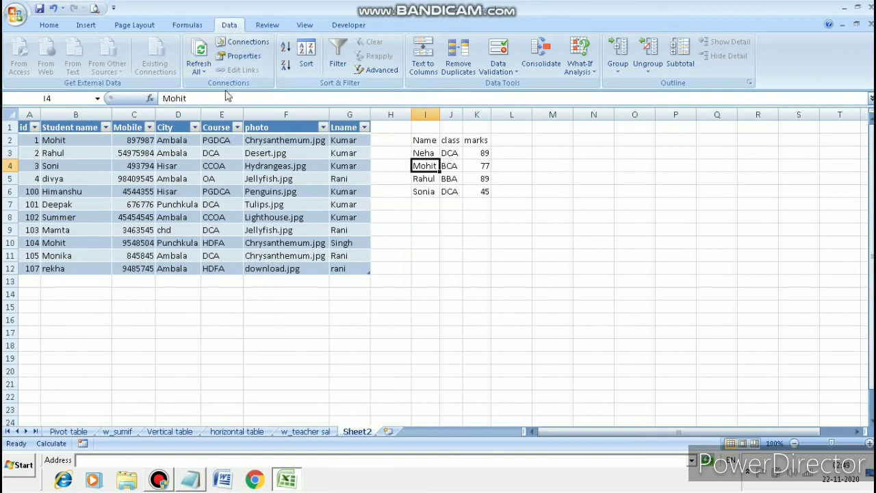
pyautogui.click(203, 72)
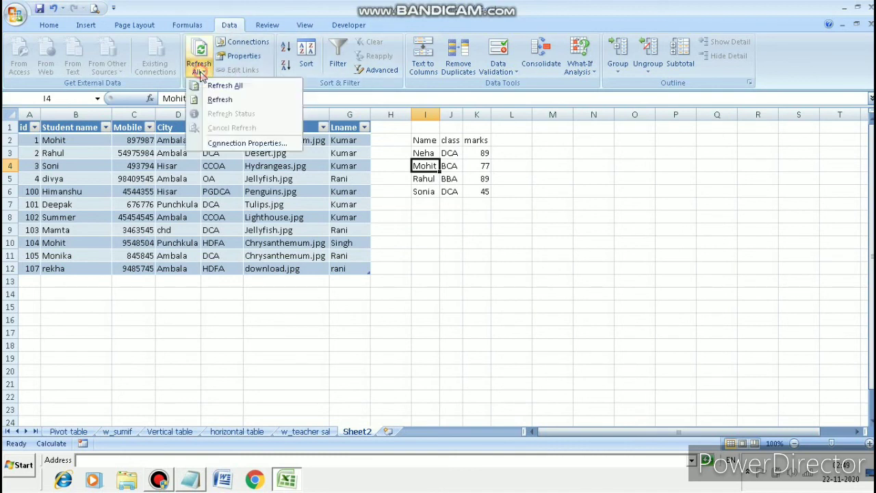
pyautogui.click(399, 355)
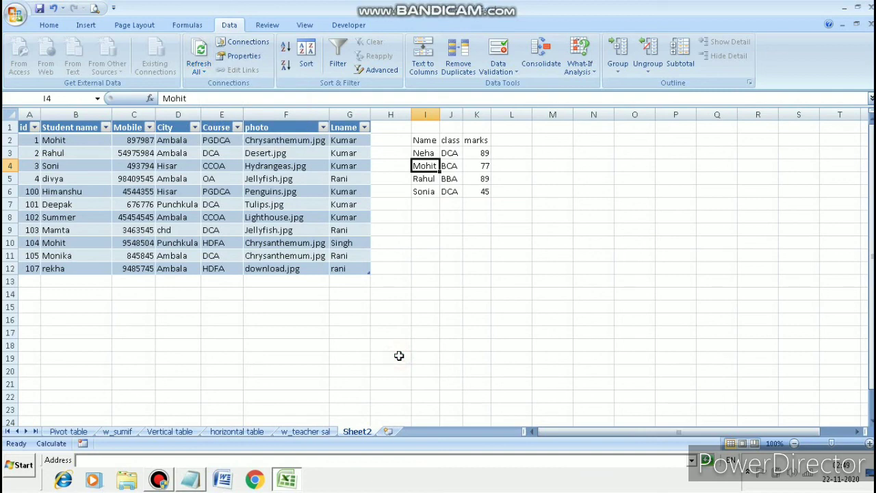